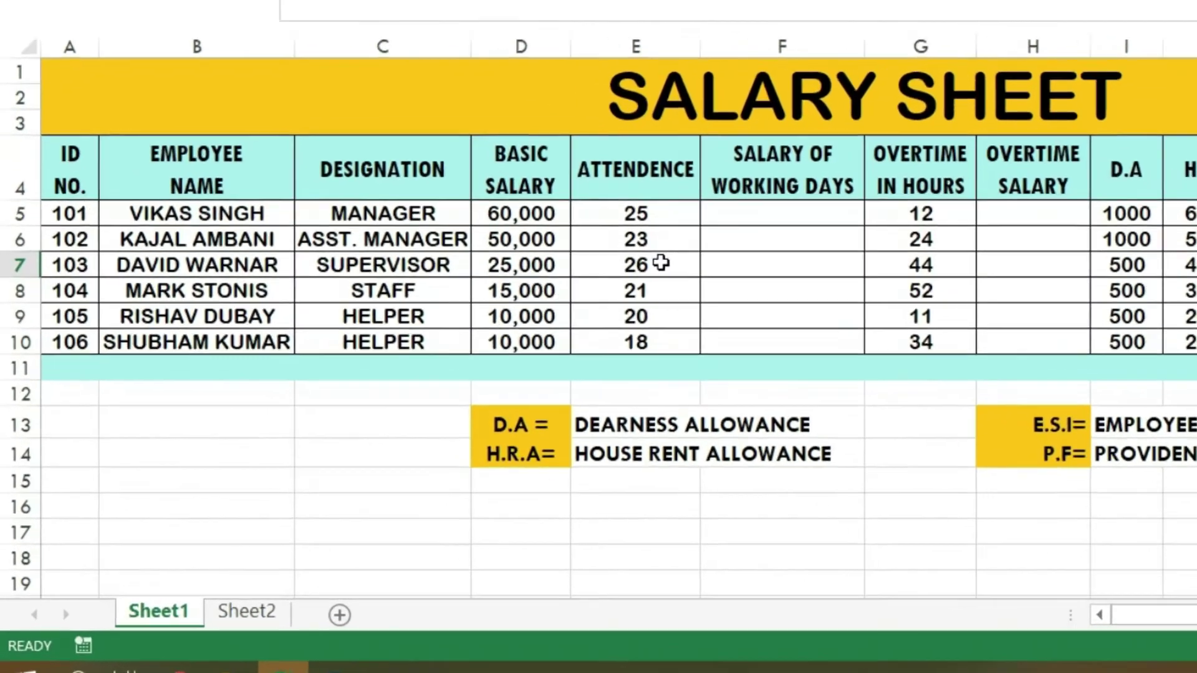
- Enter the formula =D5/30*E5 in F5 to compute the first working-days salary
{"action": "left_click", "coordinate": [829, 214]}
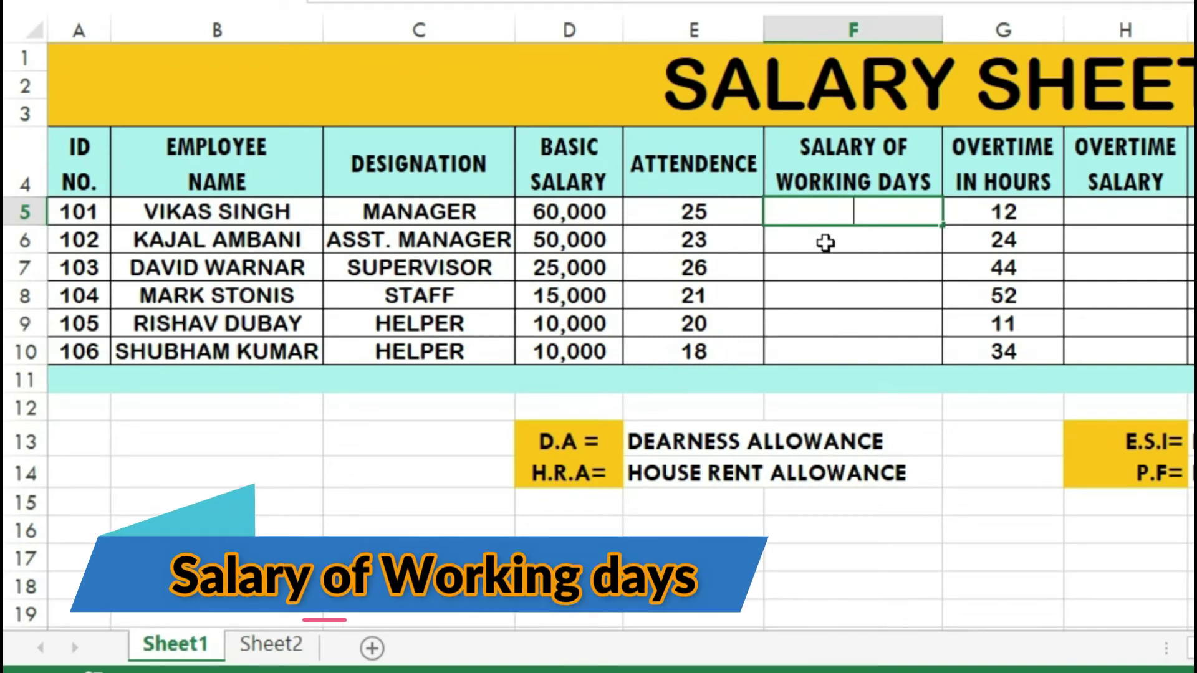
{"action": "type", "text": "="}
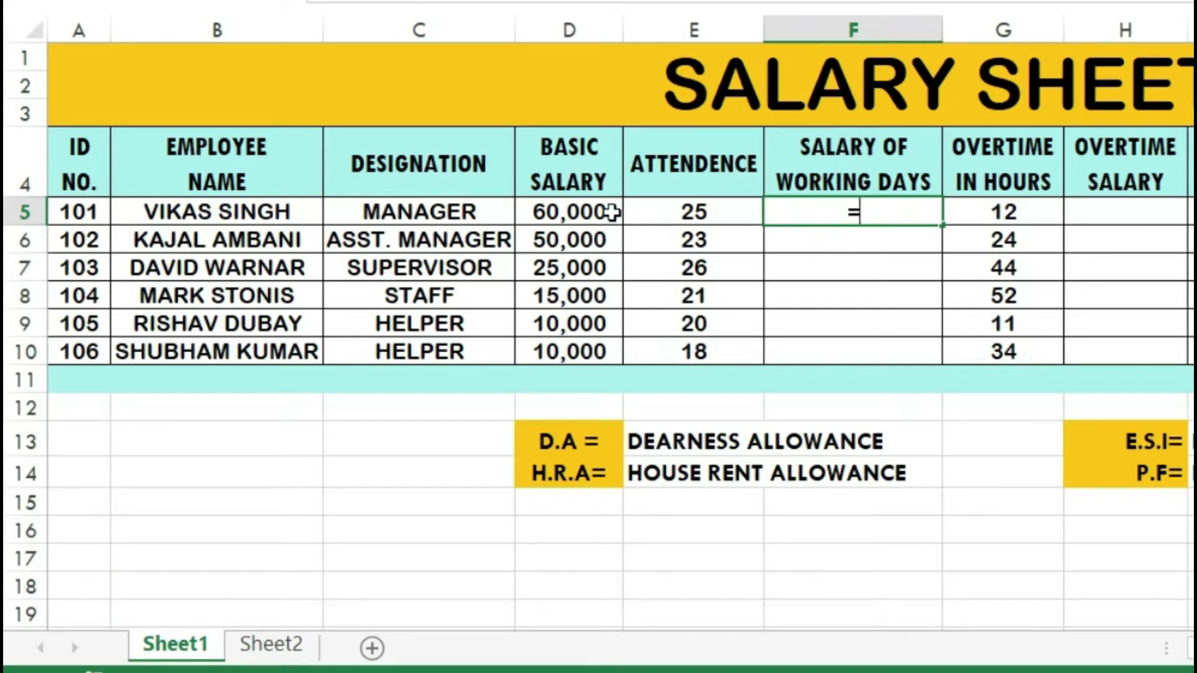
{"action": "left_click", "coordinate": [589, 215]}
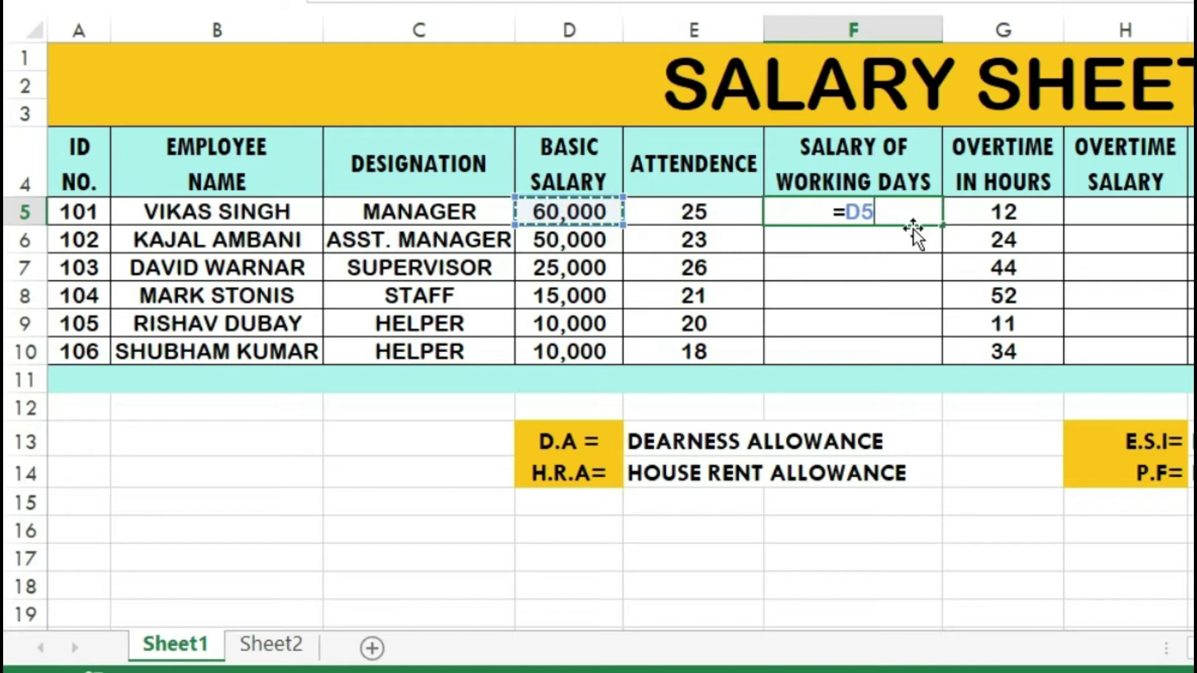
{"action": "type", "text": "/"}
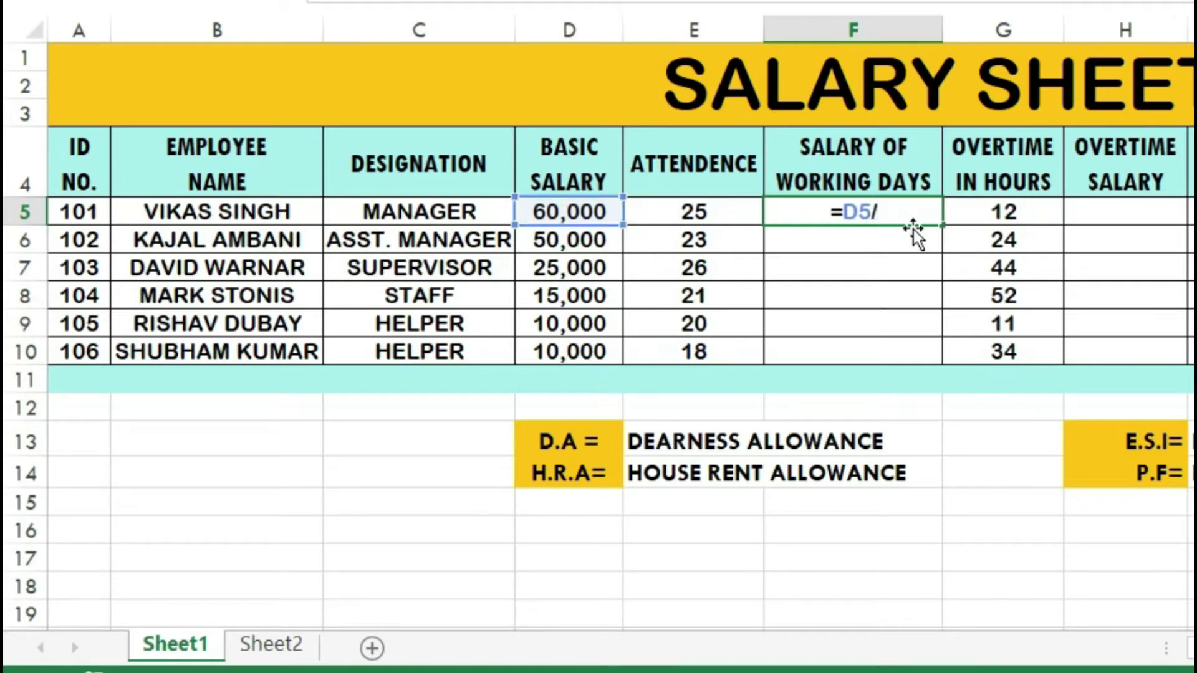
{"action": "type", "text": "30"}
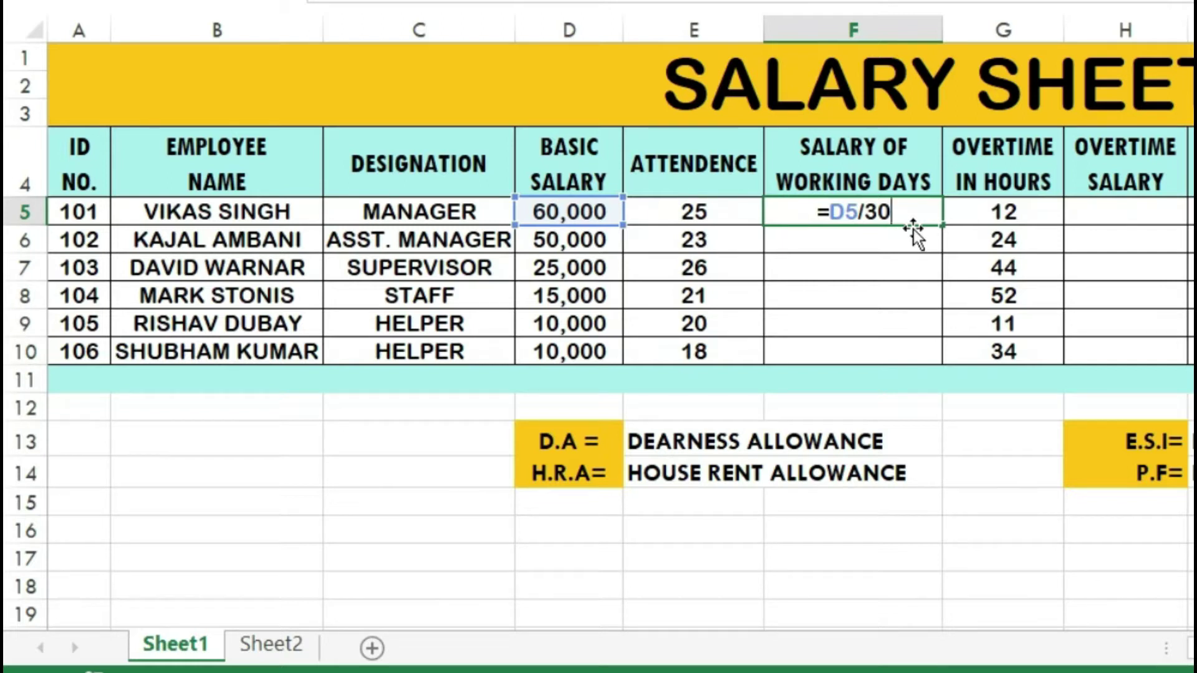
{"action": "type", "text": "*"}
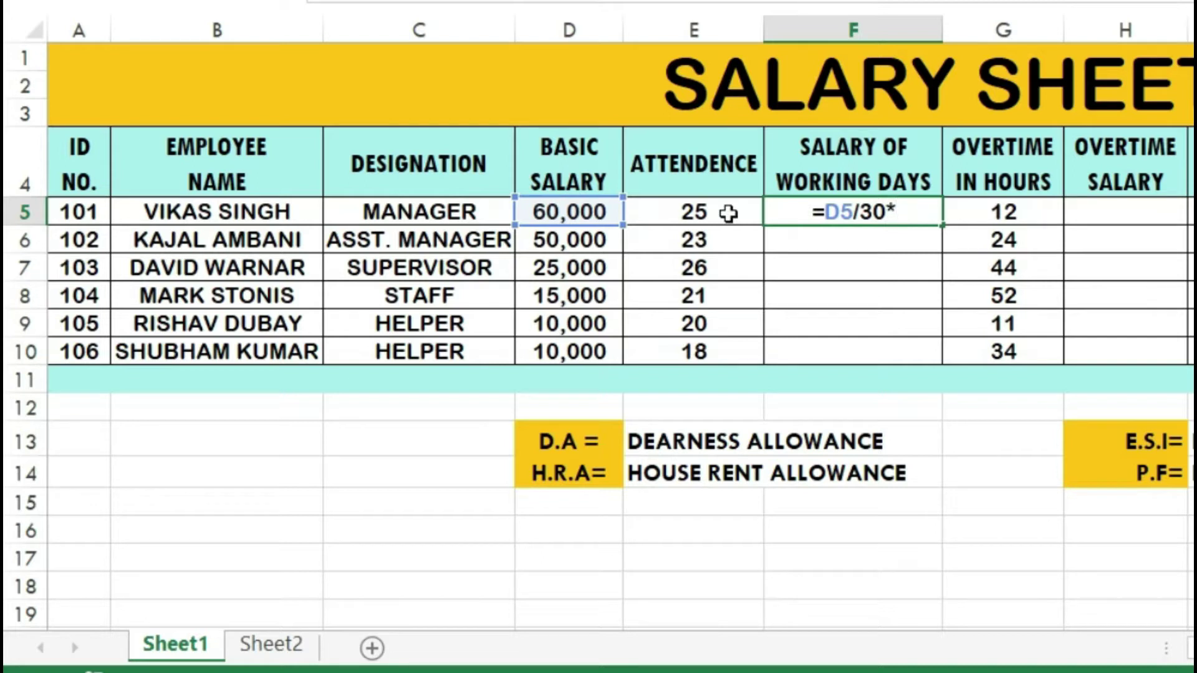
{"action": "left_click", "coordinate": [728, 214]}
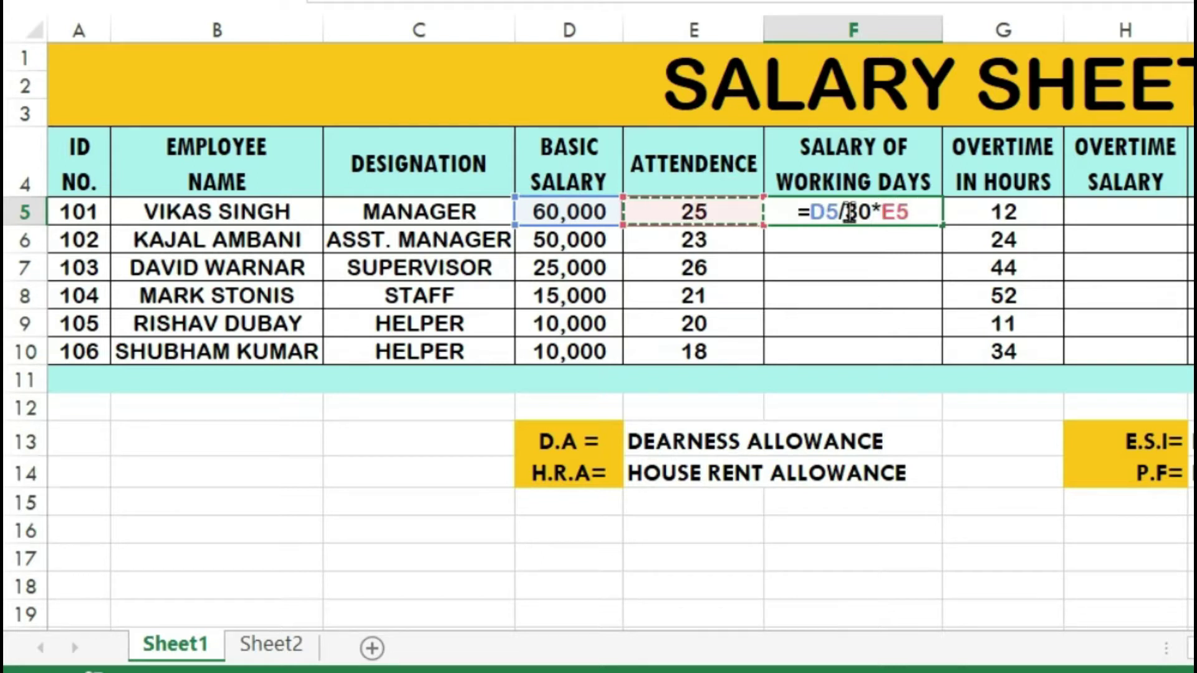
{"action": "key", "text": "Return"}
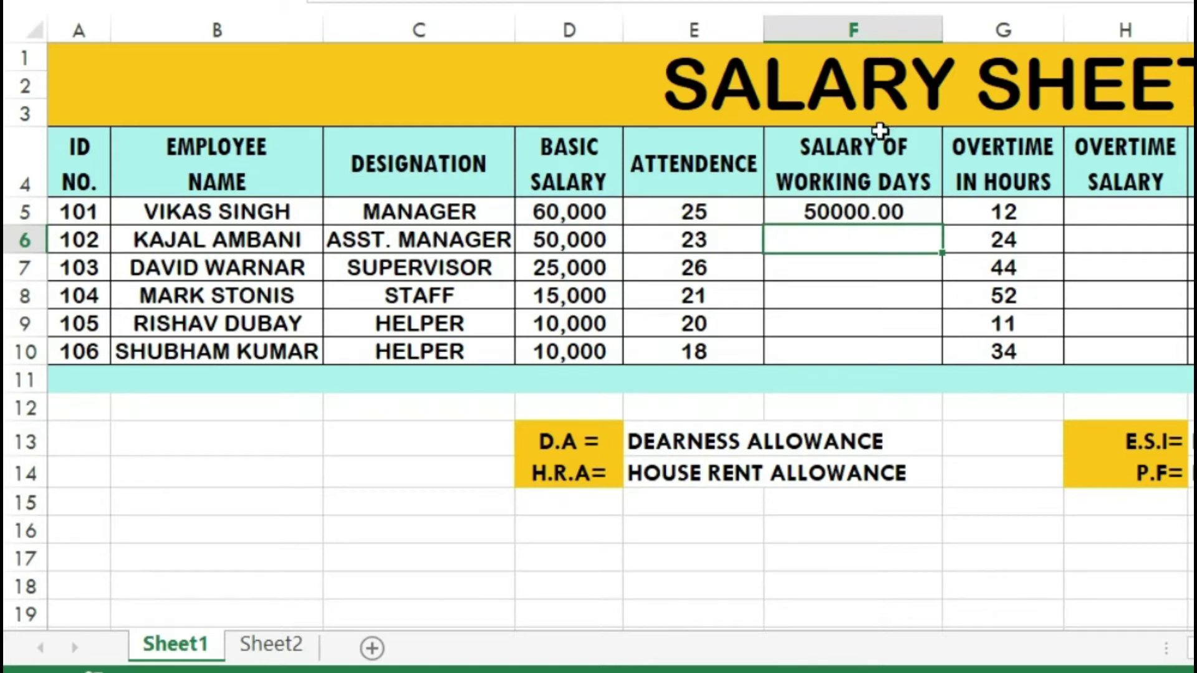
- Fill the F5 formula down to F10 and check the copy in F8
{"action": "left_click", "coordinate": [923, 218]}
{"action": "left_click_drag", "start_coordinate": [942, 225], "coordinate": [944, 360]}
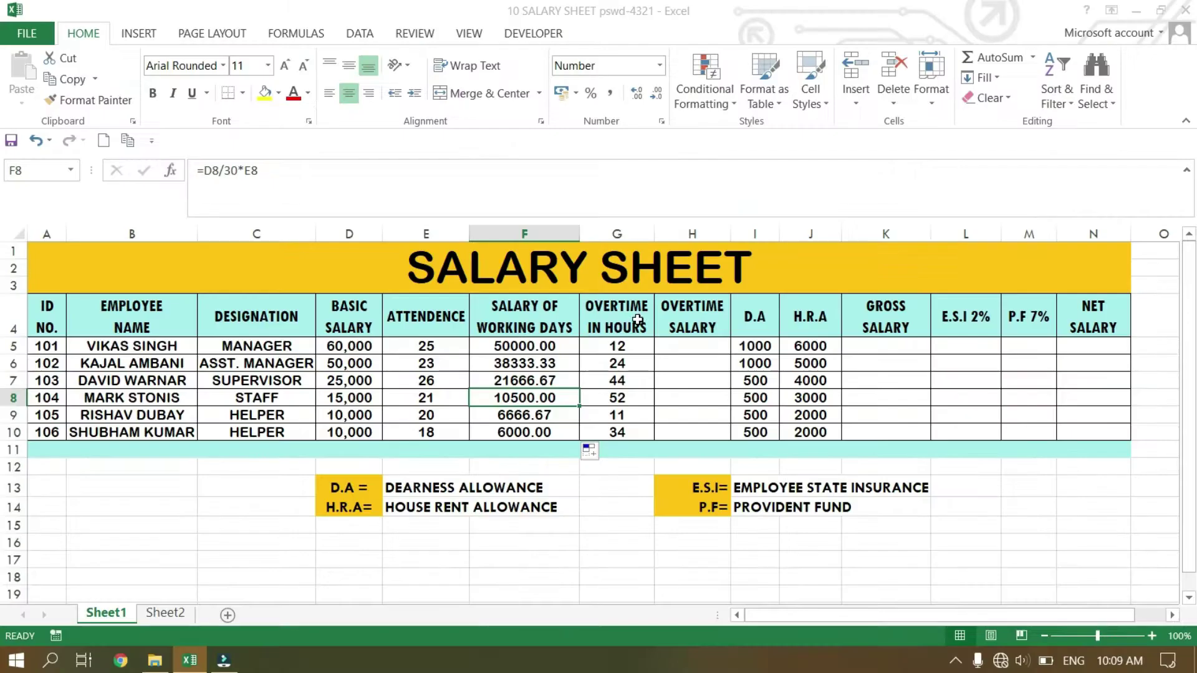
{"action": "left_click", "coordinate": [524, 398]}
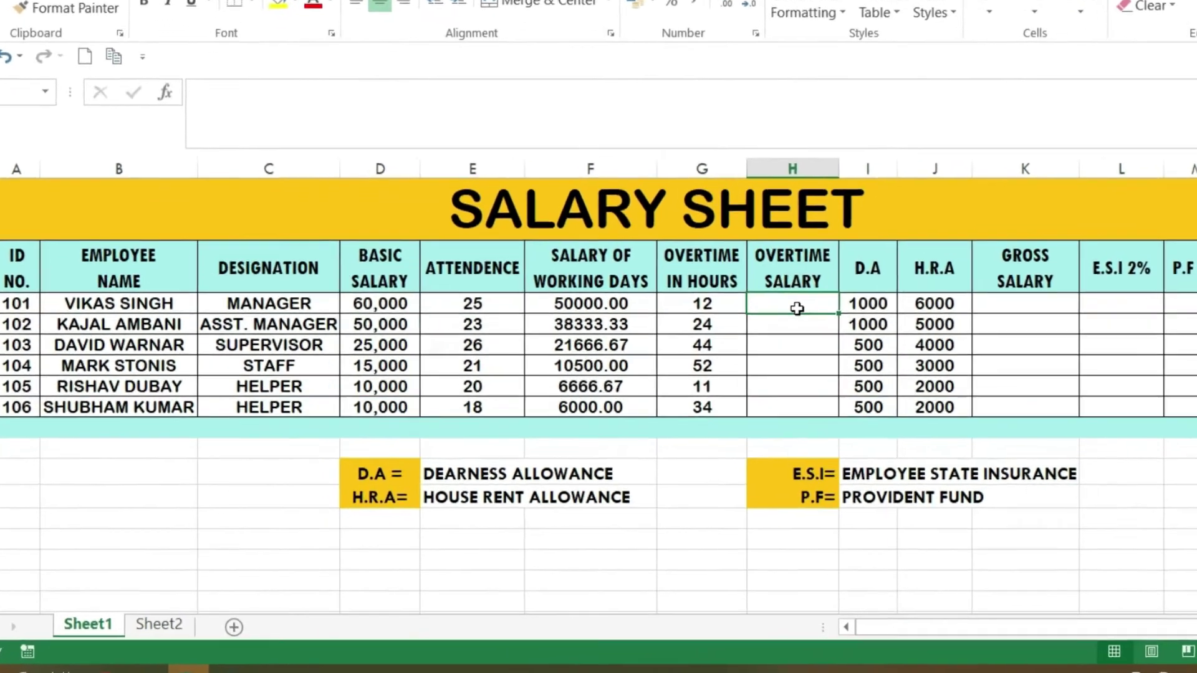
- Enter =D5/30/8*G5 in H5, giving 3000, and fill it down to H10
{"action": "left_click", "coordinate": [692, 346]}
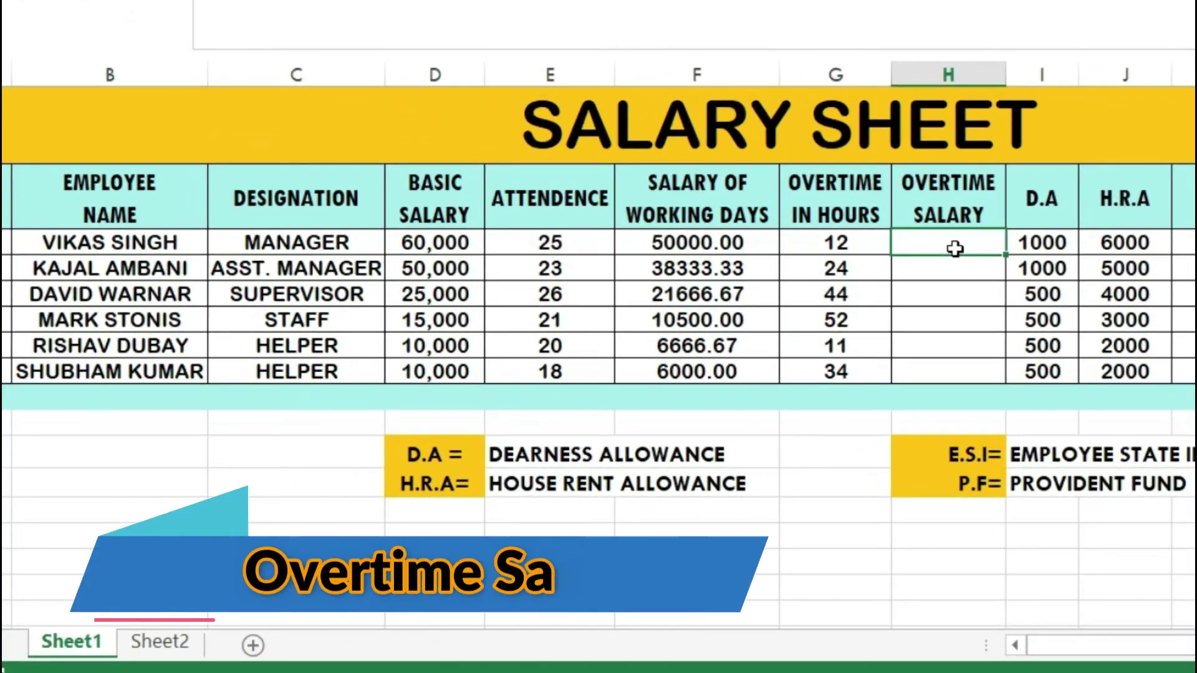
{"action": "type", "text": "="}
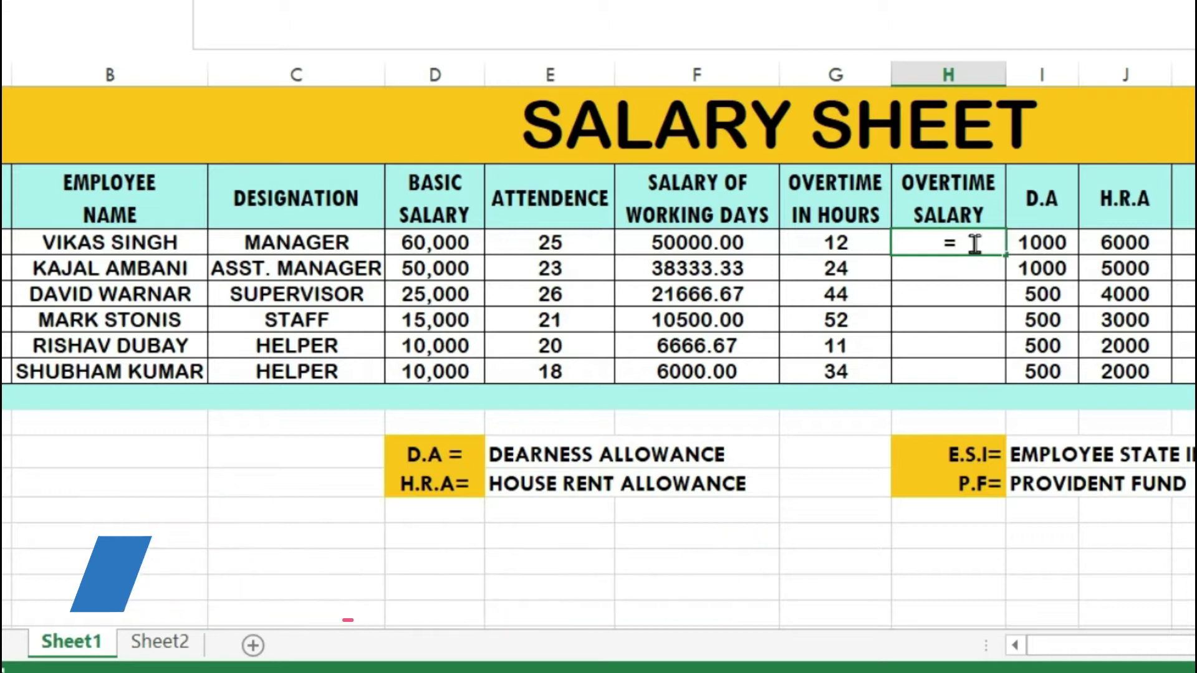
{"action": "left_click", "coordinate": [446, 244]}
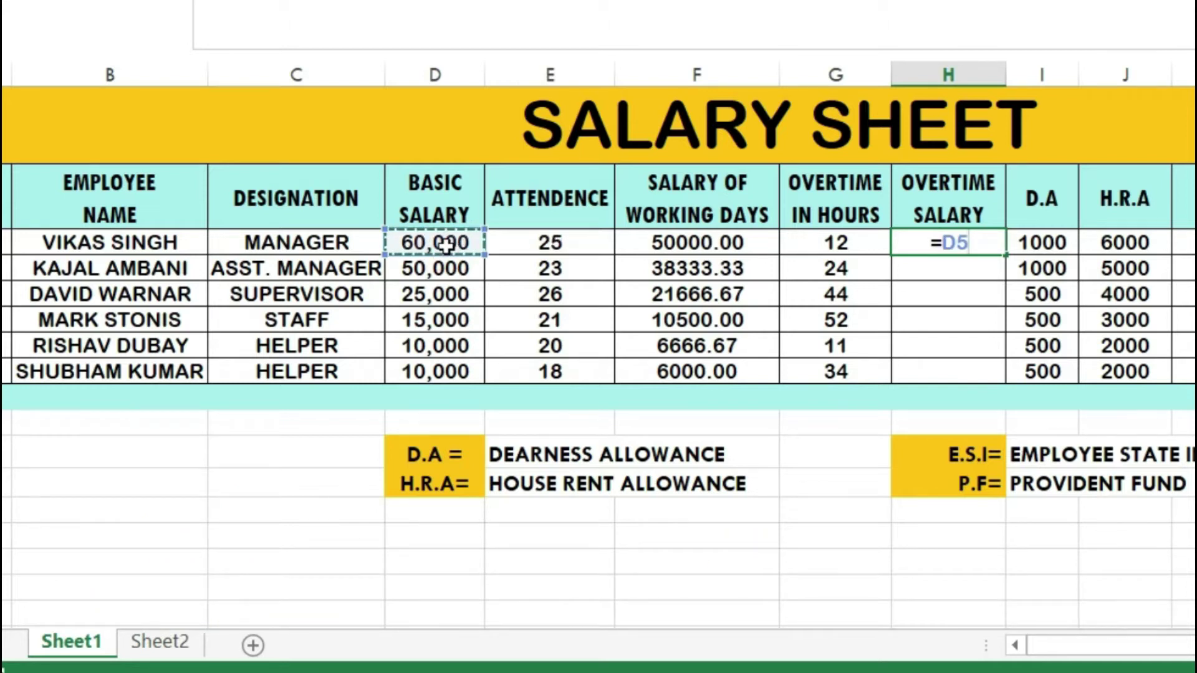
{"action": "type", "text": "/30"}
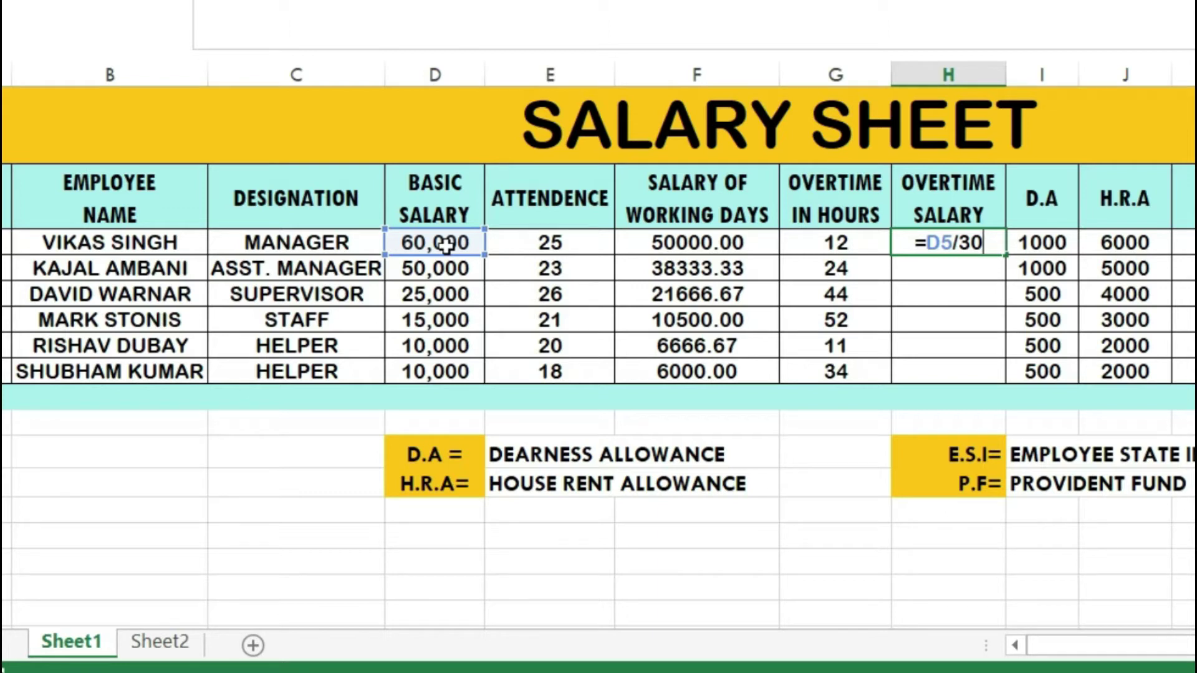
{"action": "type", "text": "/8"}
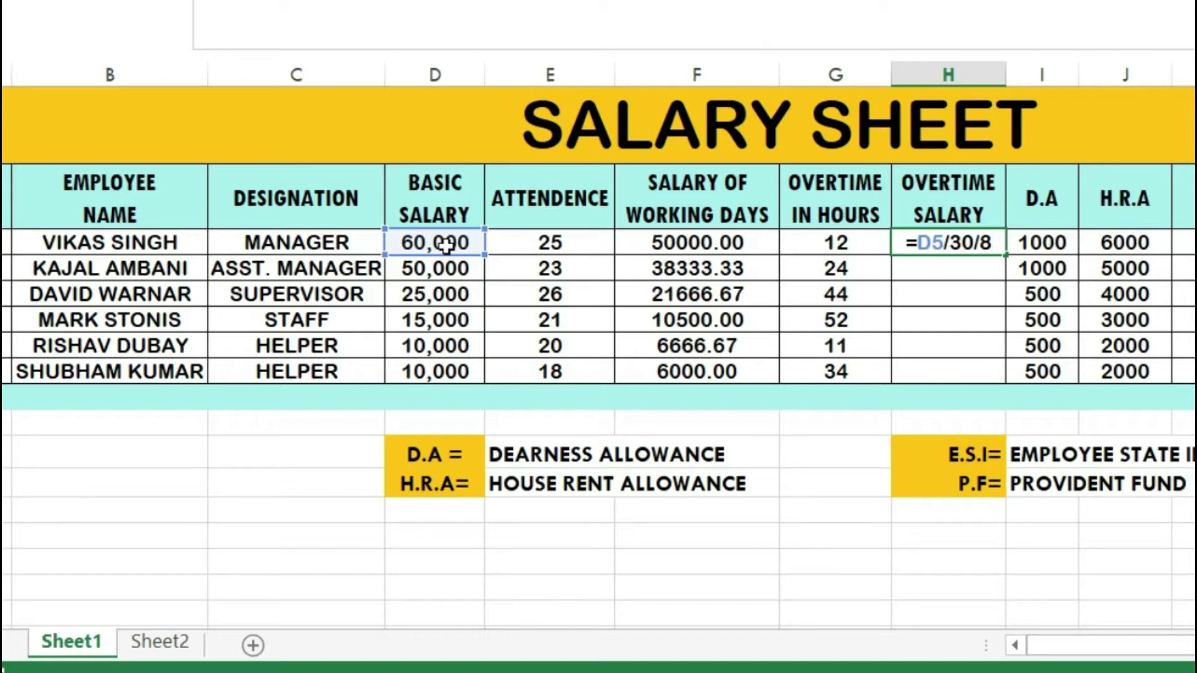
{"action": "type", "text": "*"}
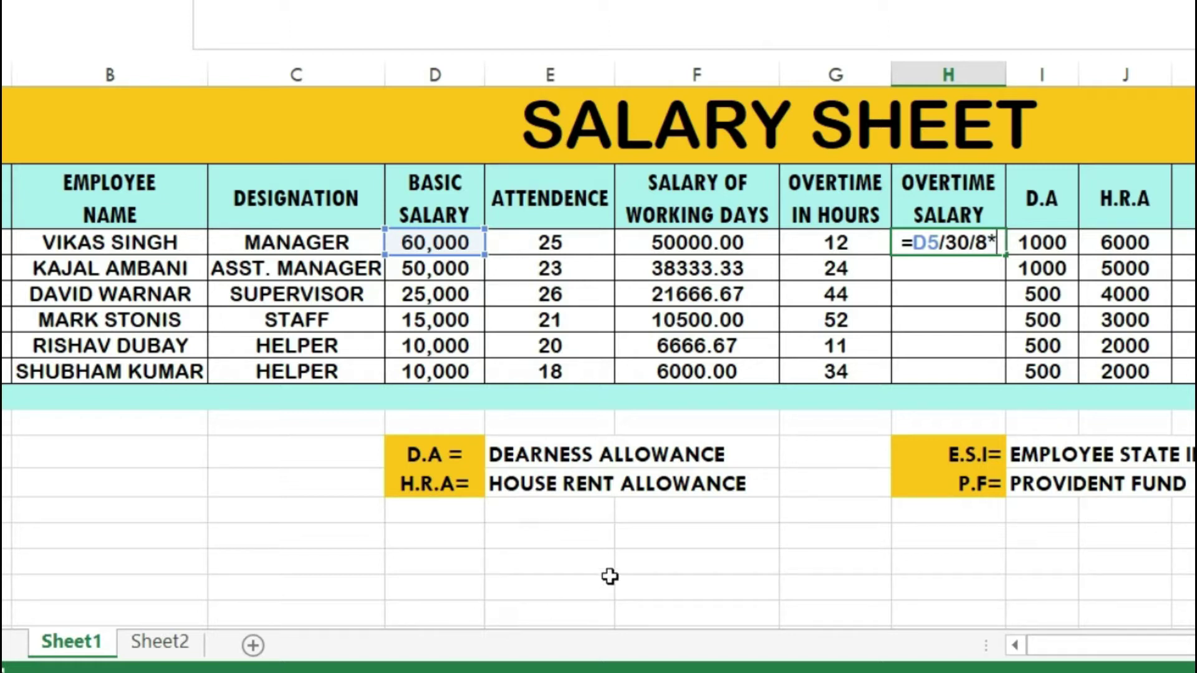
{"action": "left_click", "coordinate": [816, 243]}
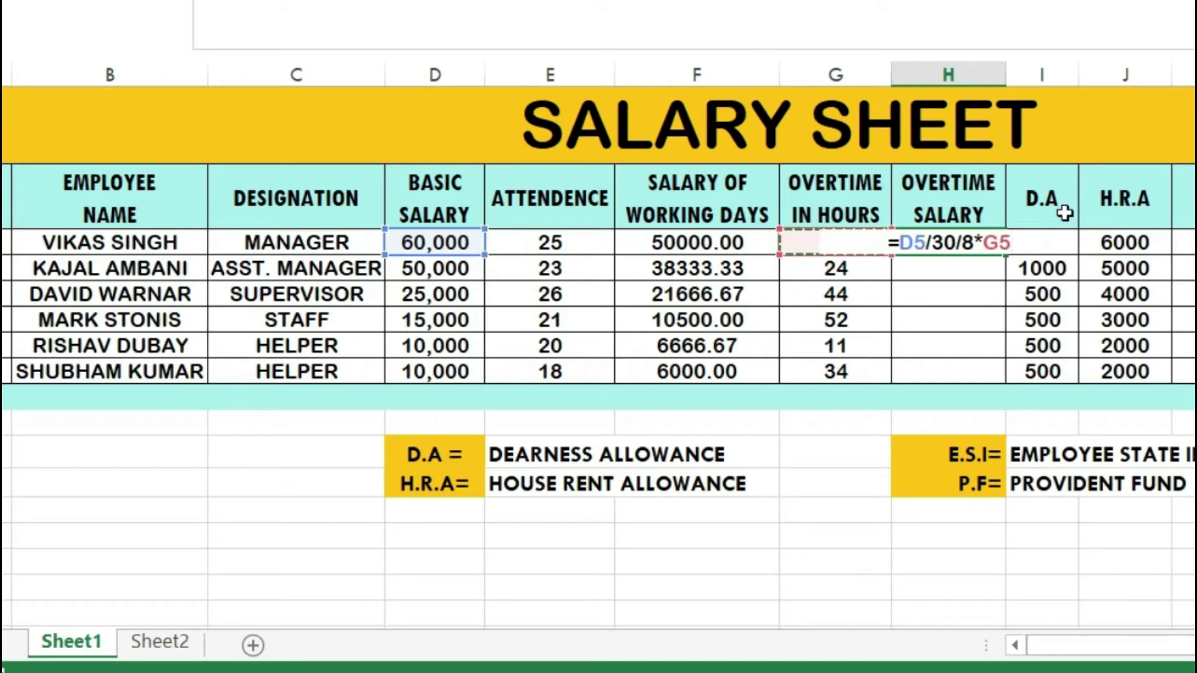
{"action": "key", "text": "Return"}
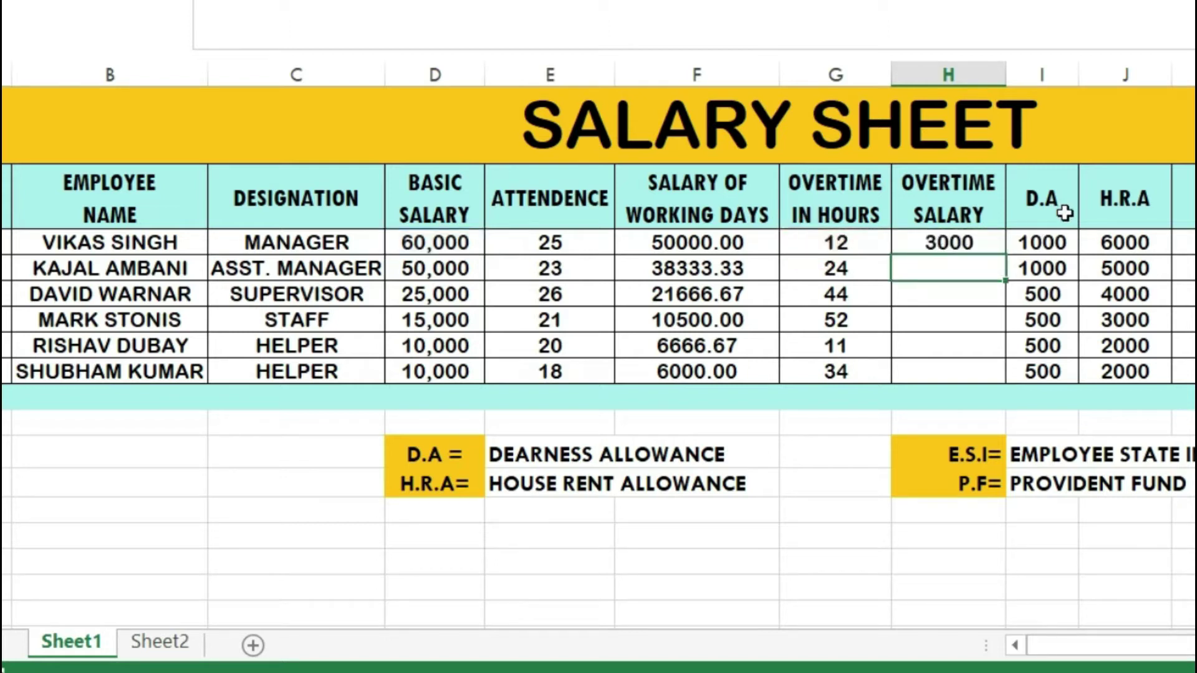
{"action": "left_click", "coordinate": [983, 243]}
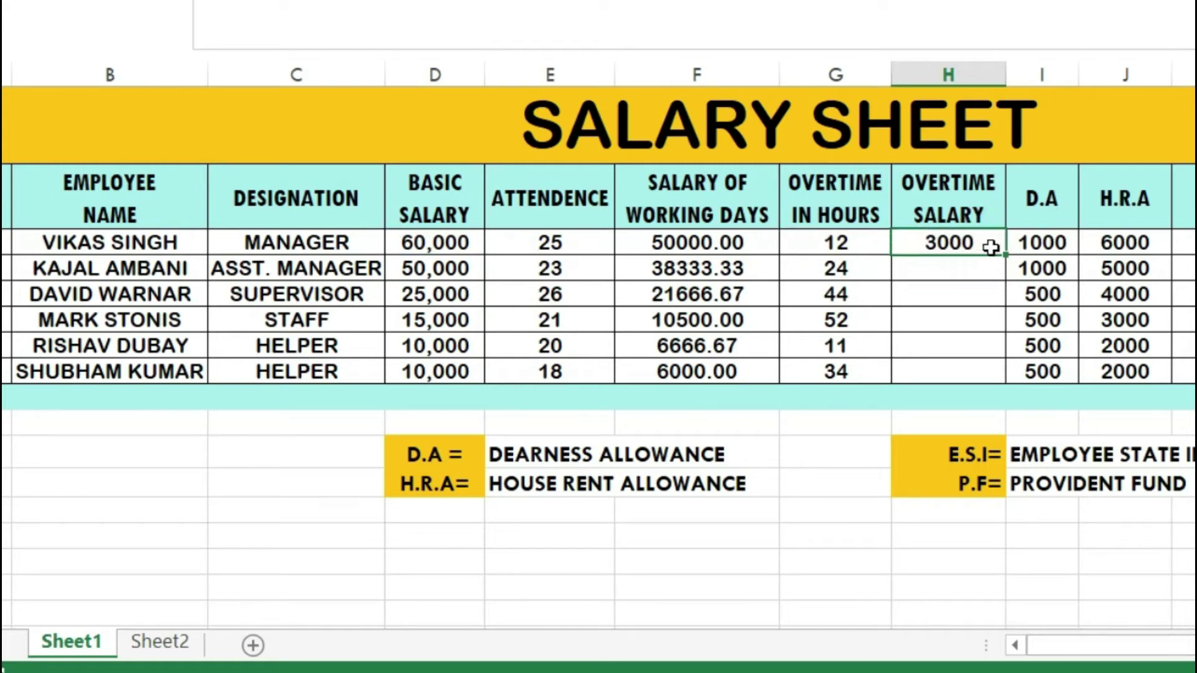
{"action": "left_click_drag", "start_coordinate": [1006, 255], "coordinate": [1013, 377]}
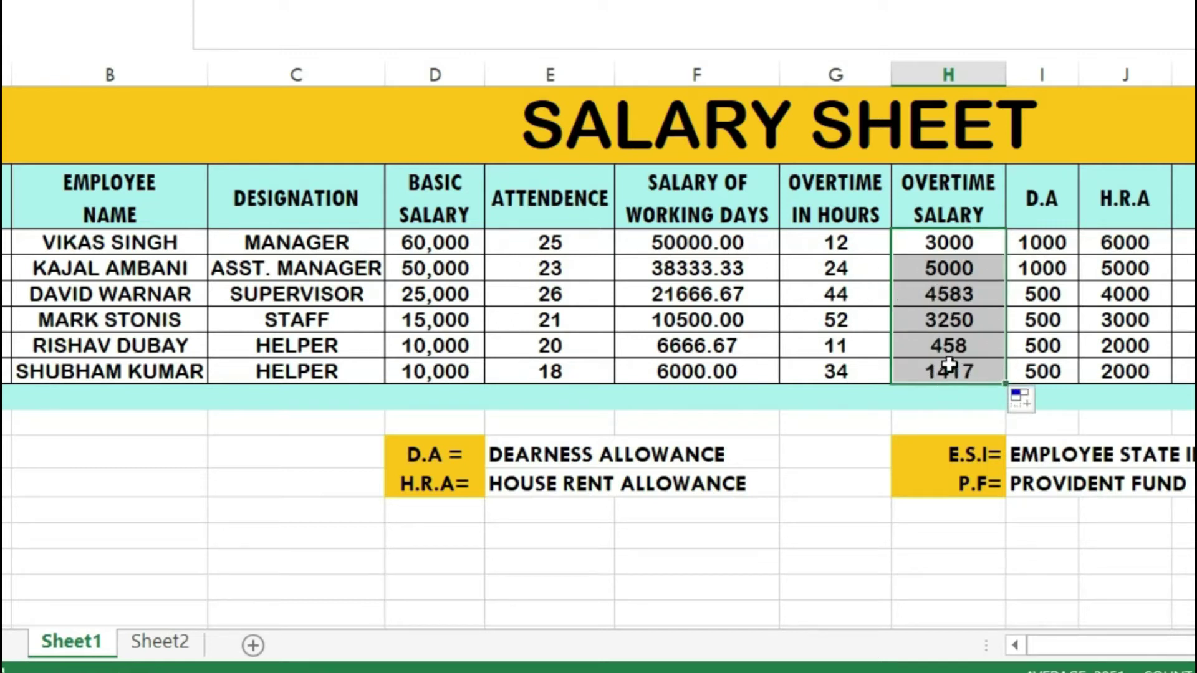
- Deselect the overtime range and move from the D.A column toward the Gross Salary column
{"action": "left_click", "coordinate": [1125, 371]}
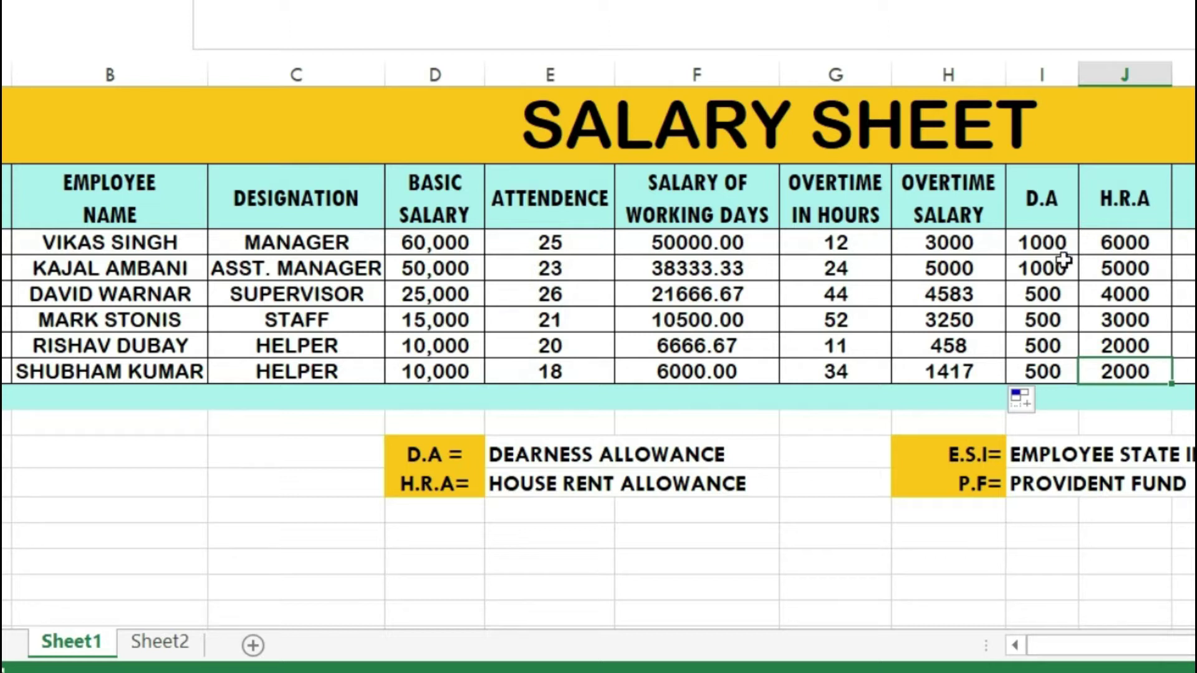
{"action": "left_click", "coordinate": [1058, 242]}
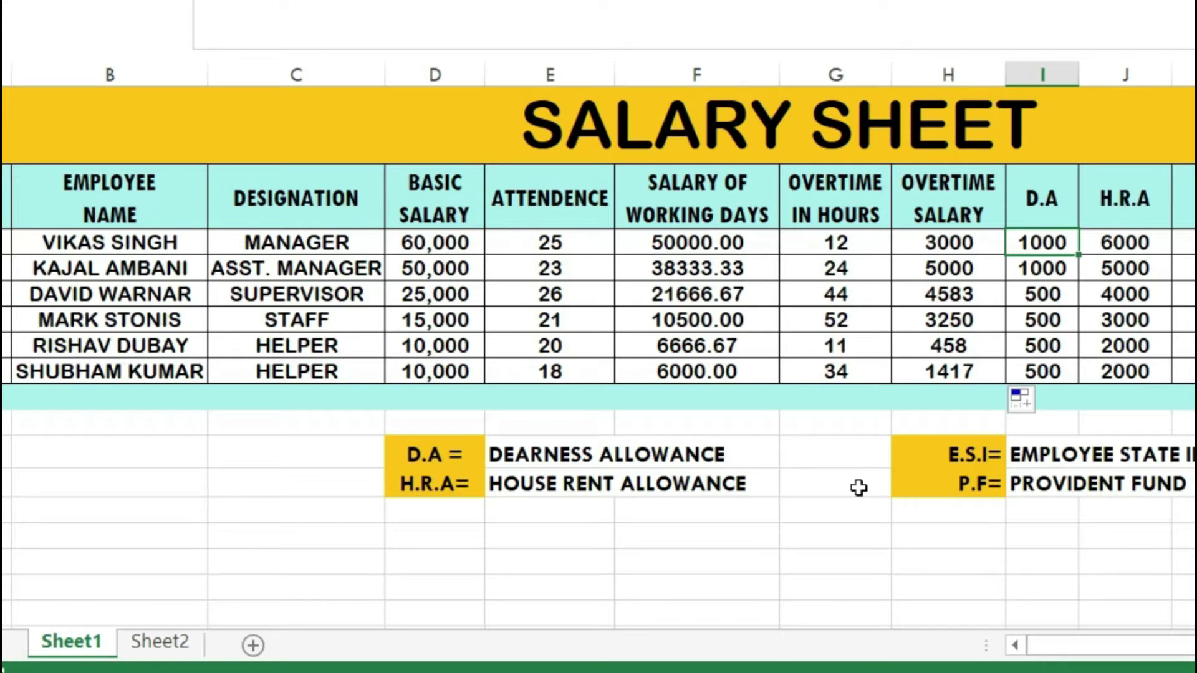
{"action": "key", "text": "Right"}
{"action": "key", "text": "Right"}
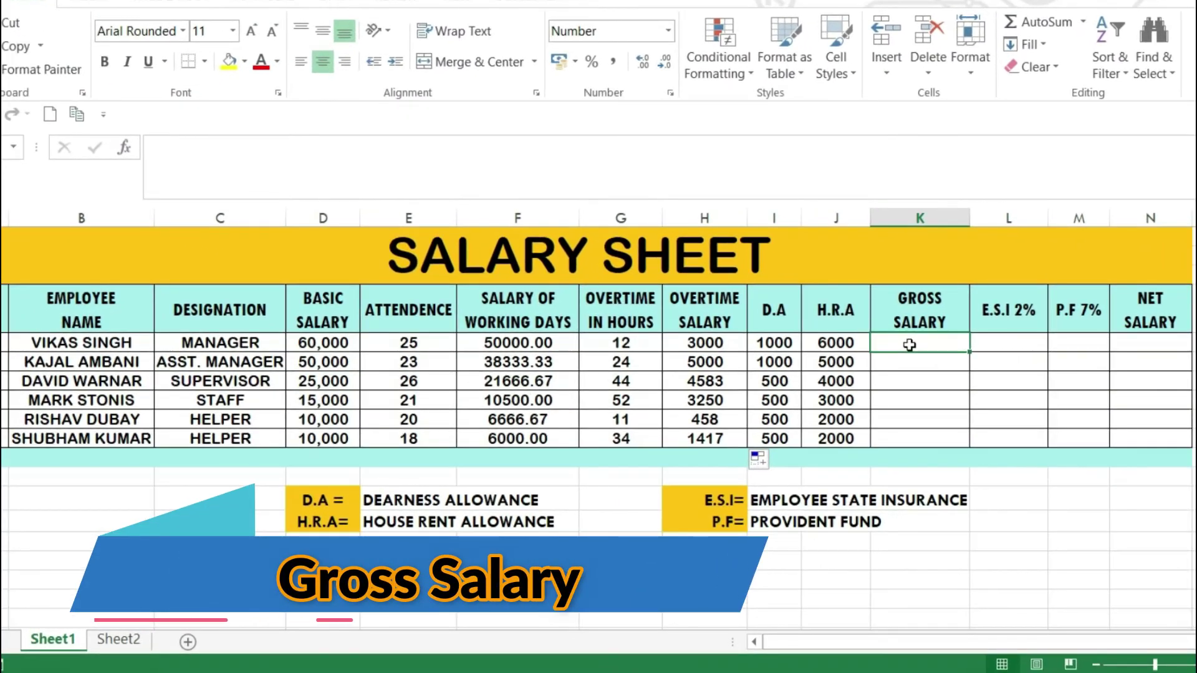
- Enter =F5+H5+I5+J5 in K5 to total the first employee's gross salary
{"action": "double_click", "coordinate": [909, 345]}
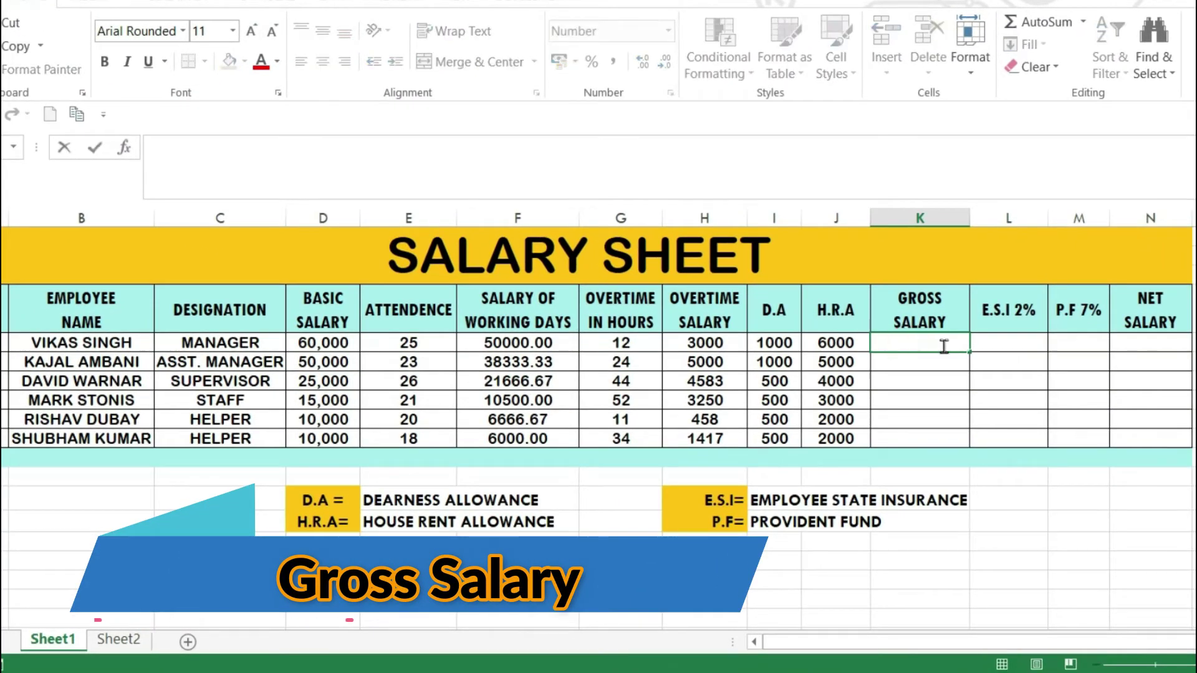
{"action": "type", "text": "="}
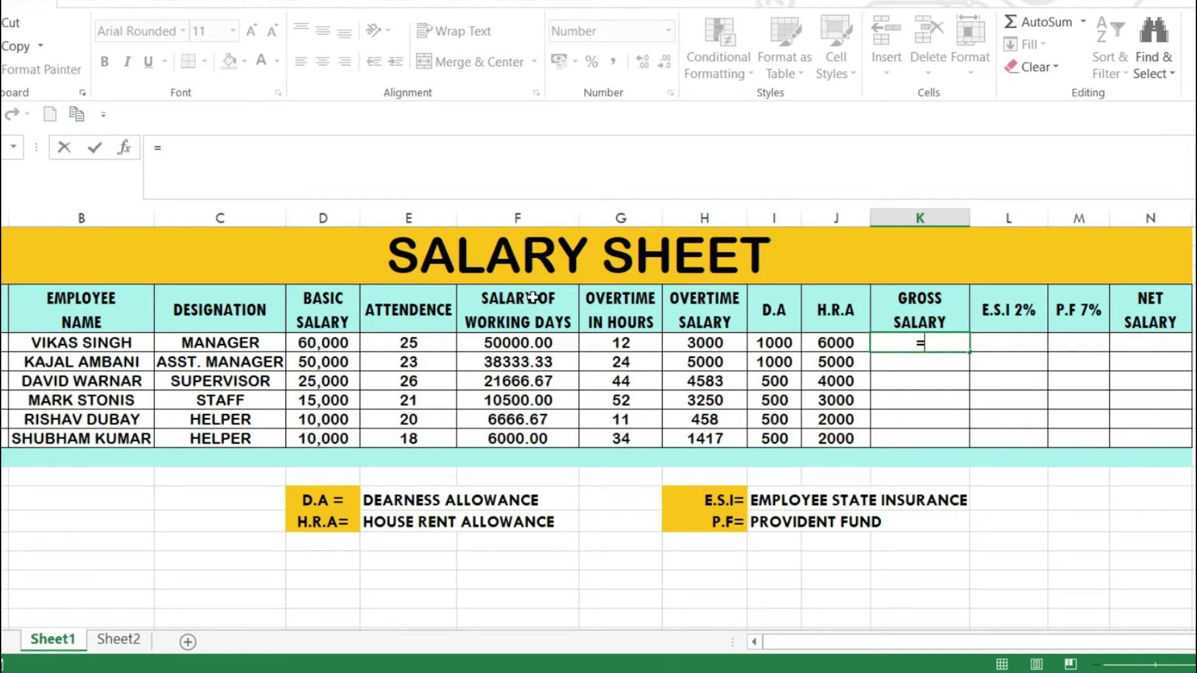
{"action": "left_click", "coordinate": [508, 350]}
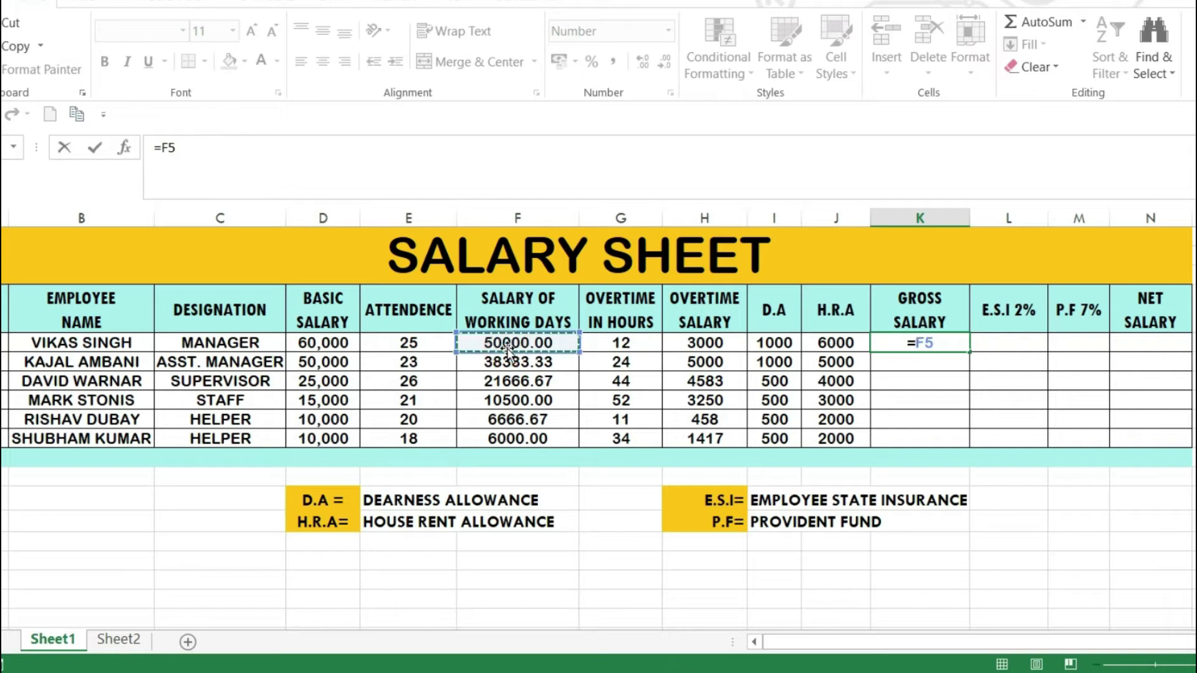
{"action": "type", "text": "+"}
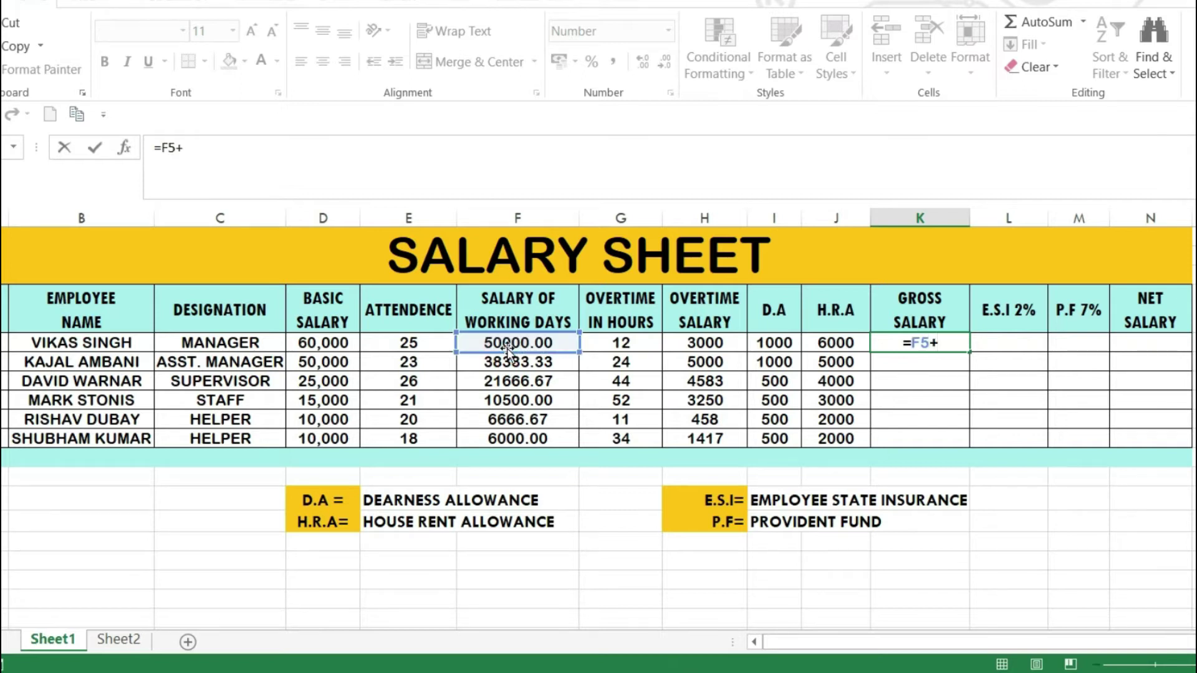
{"action": "left_click", "coordinate": [700, 344]}
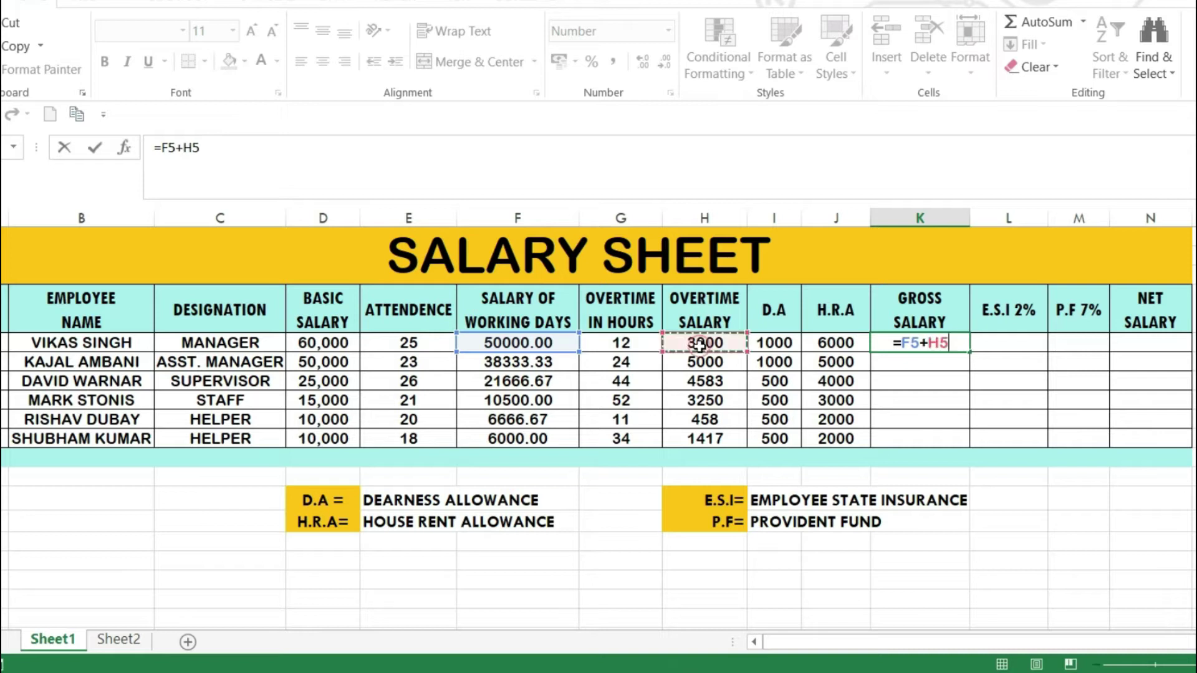
{"action": "type", "text": "+"}
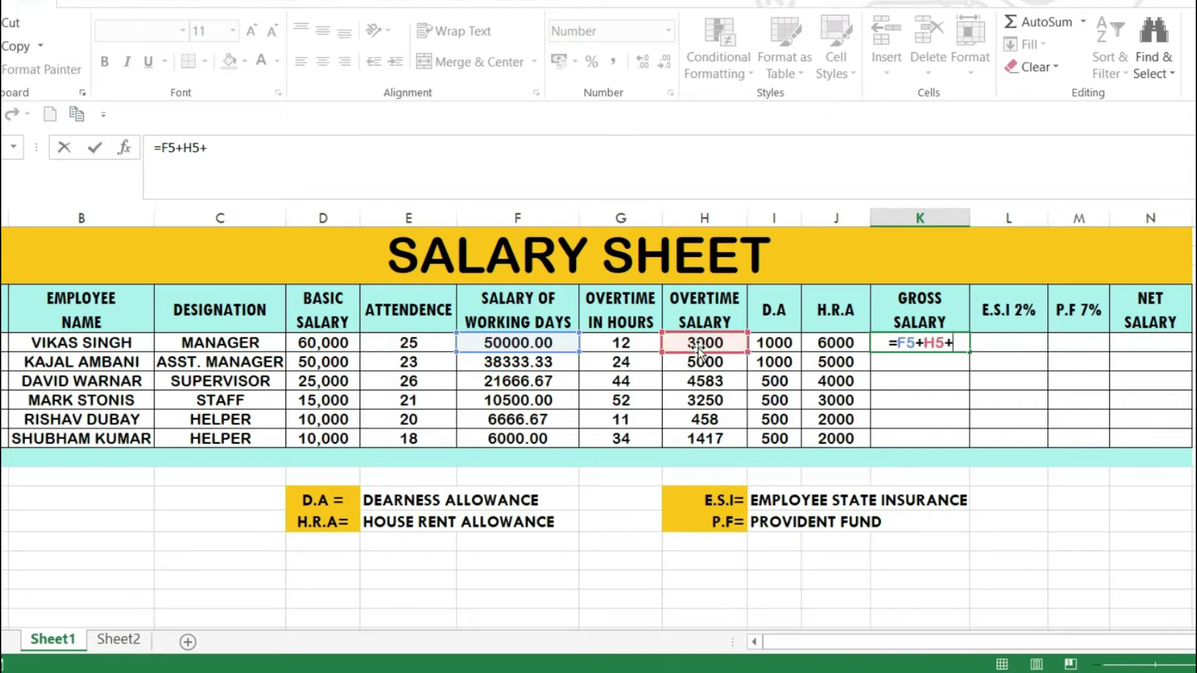
{"action": "left_click", "coordinate": [779, 348]}
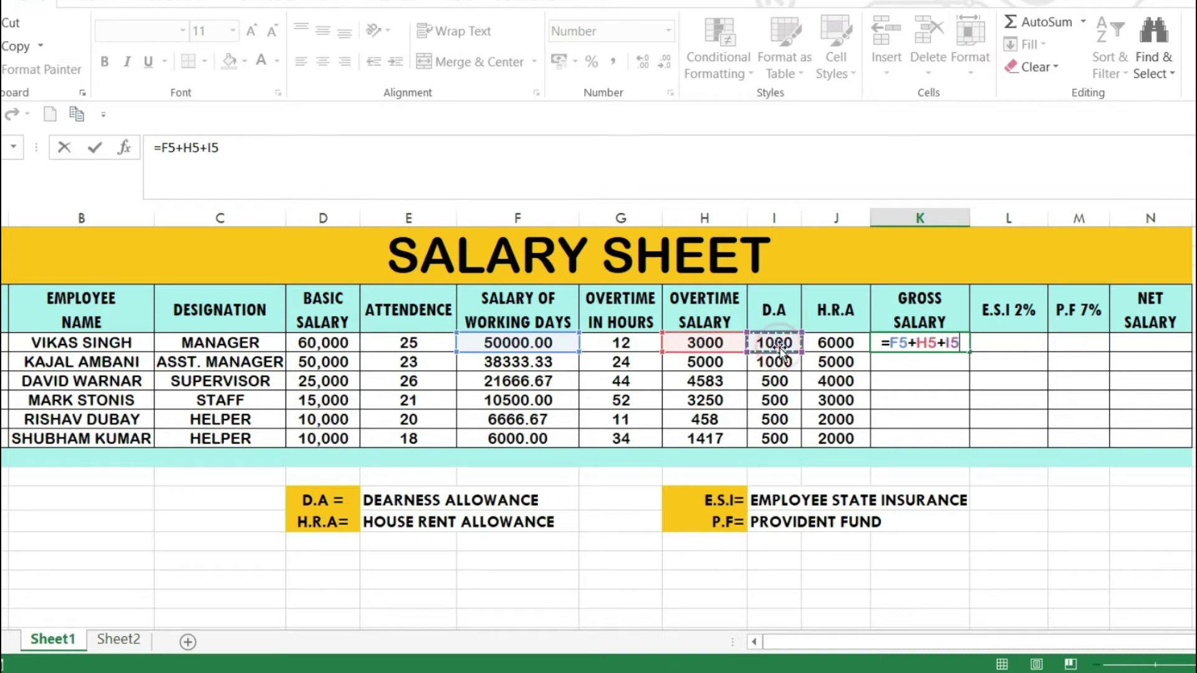
{"action": "type", "text": "+"}
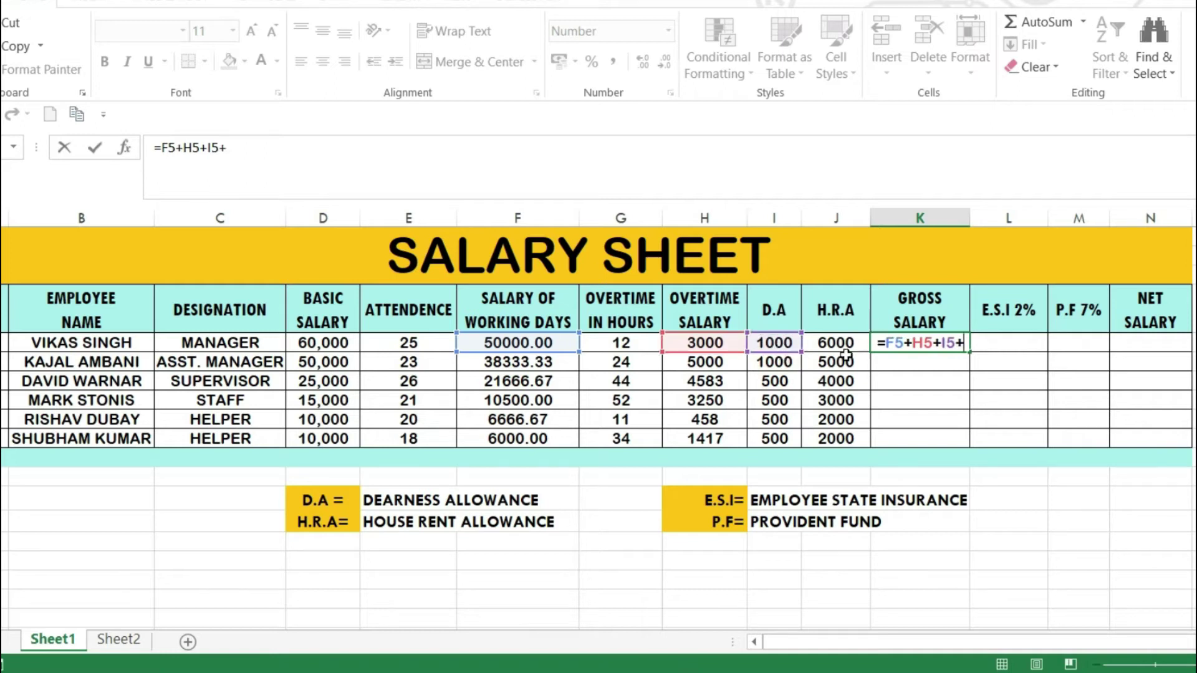
{"action": "left_click", "coordinate": [846, 346]}
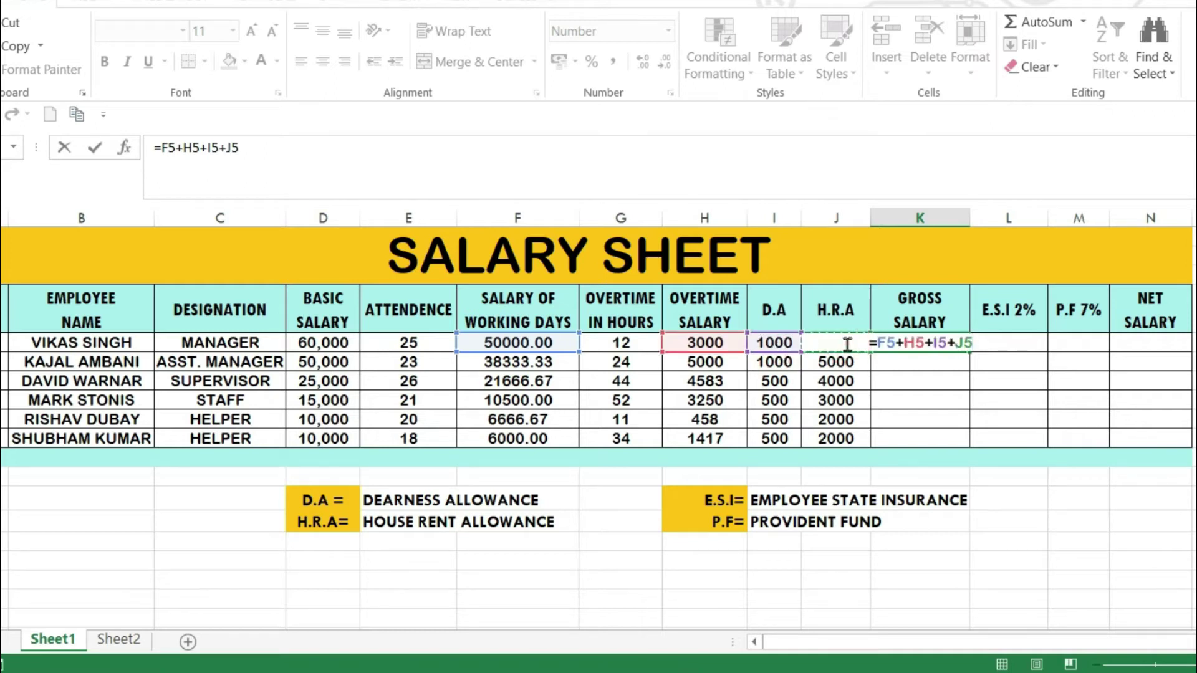
{"action": "key", "text": "Return"}
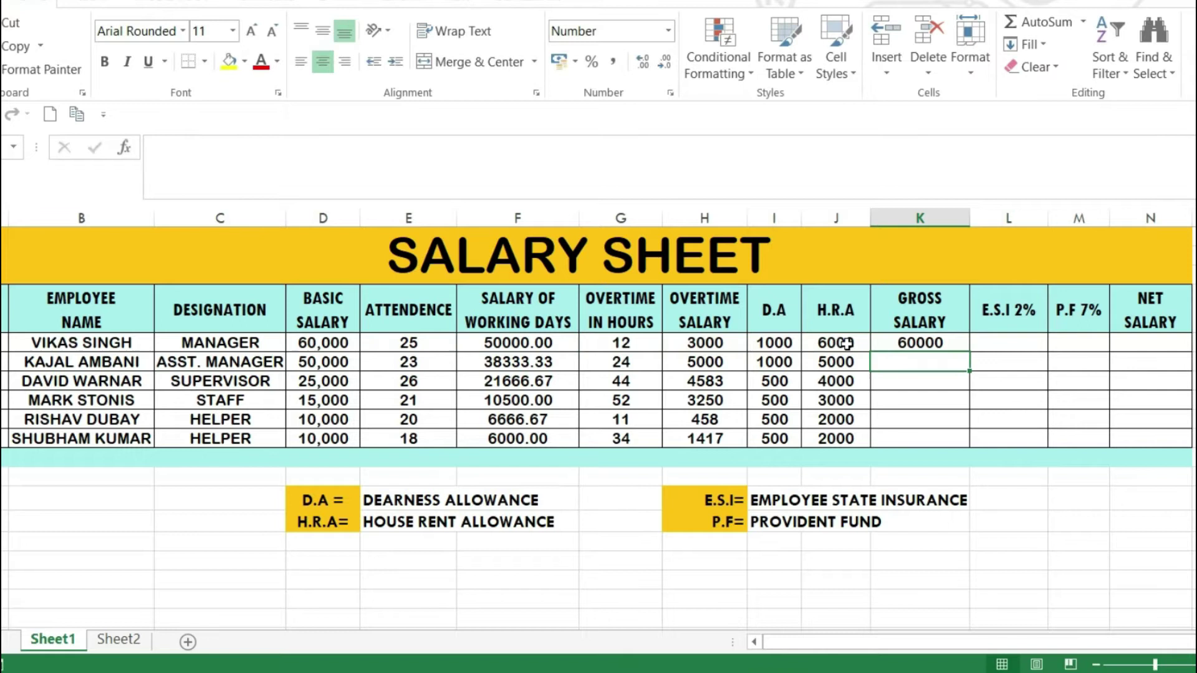
- Fill the gross salary formula down to K10, giving 60000 down to 9917
{"action": "left_click", "coordinate": [941, 344]}
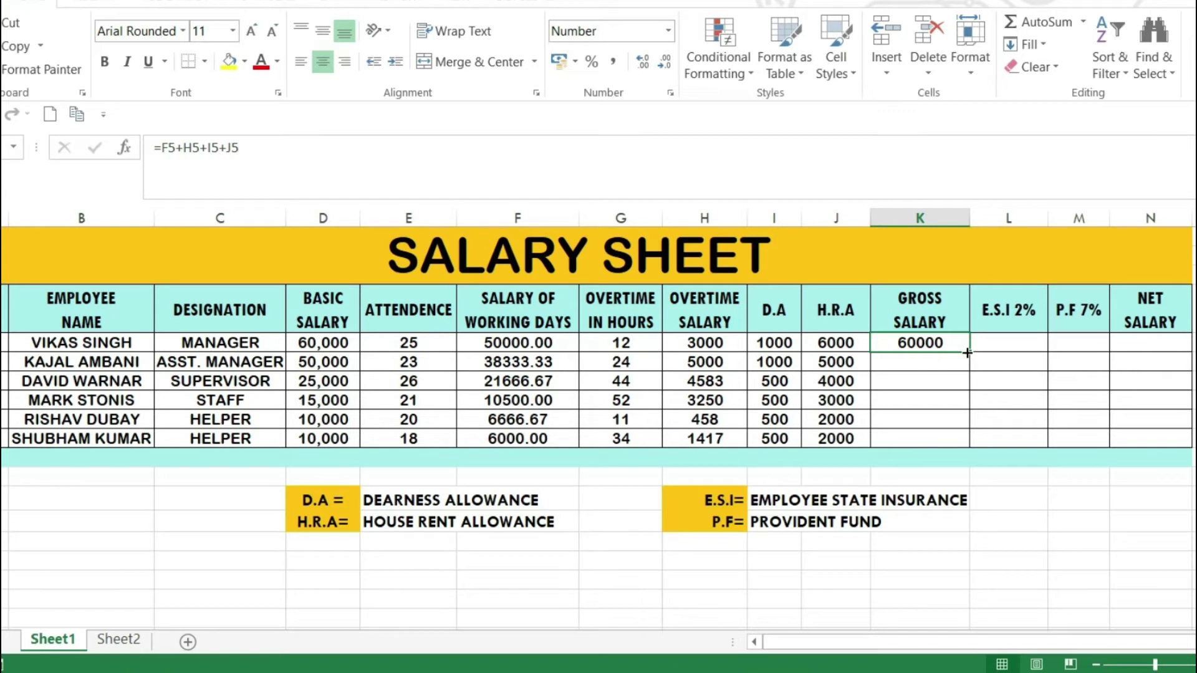
{"action": "left_click_drag", "start_coordinate": [967, 353], "coordinate": [971, 447]}
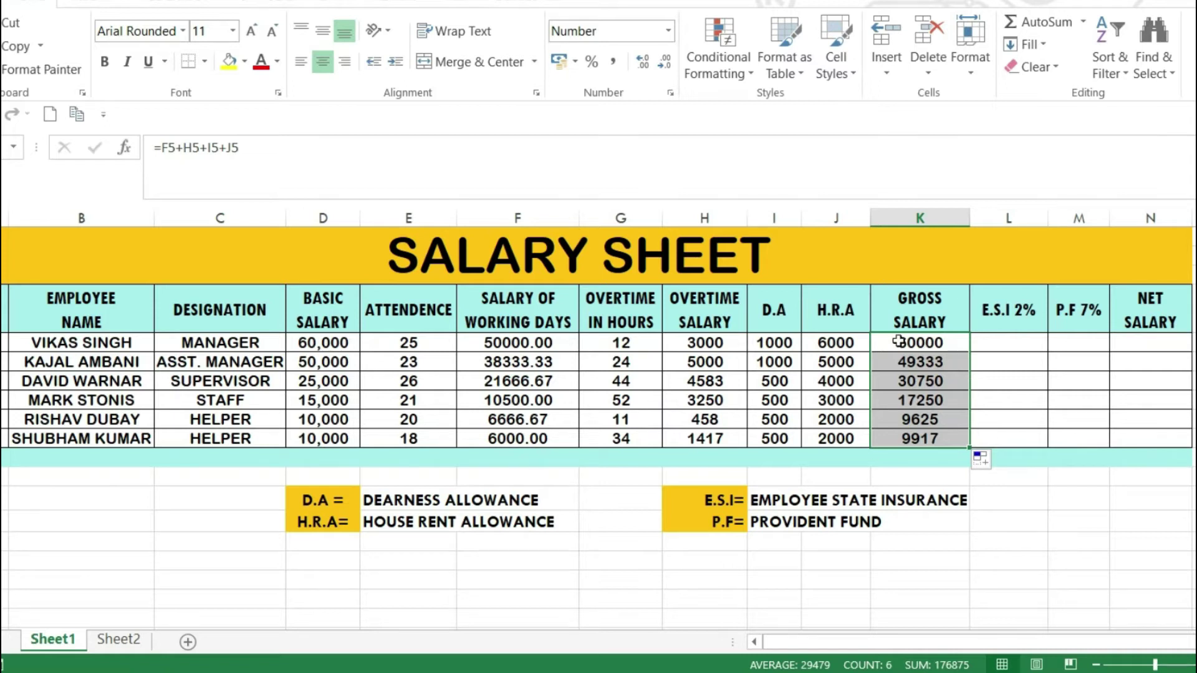
{"action": "left_click", "coordinate": [1027, 340]}
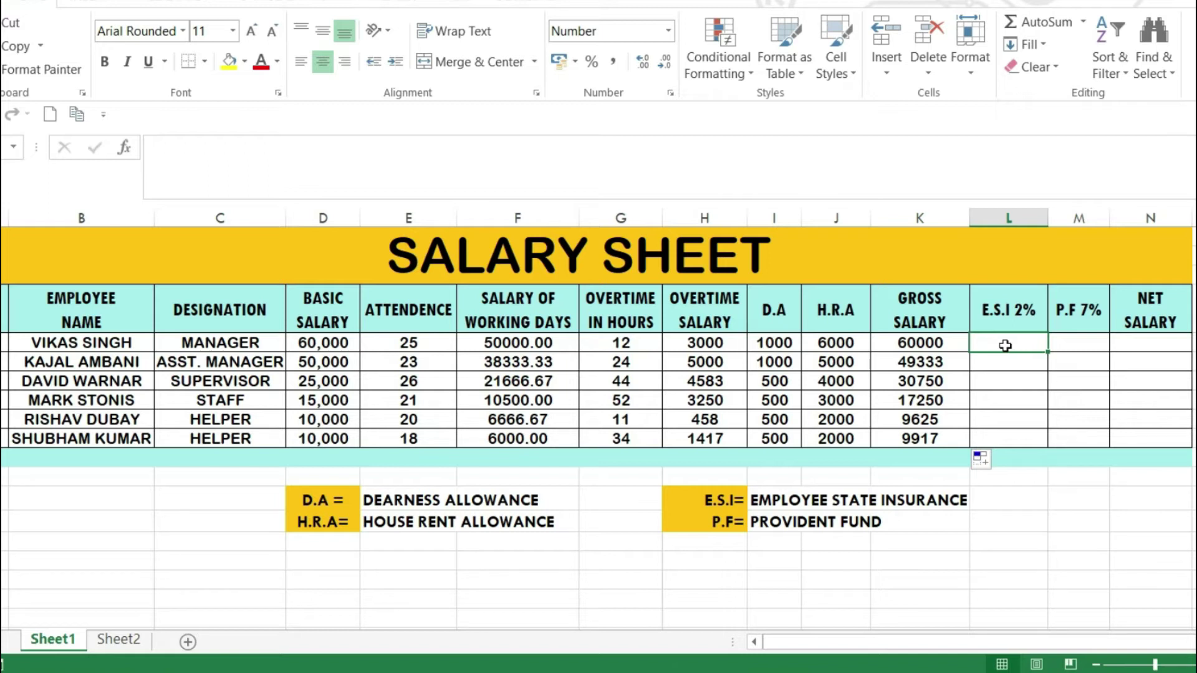
- Enter =F5*2% in L5 and fill it down to L10, giving 1000 to 120
{"action": "double_click", "coordinate": [1005, 346]}
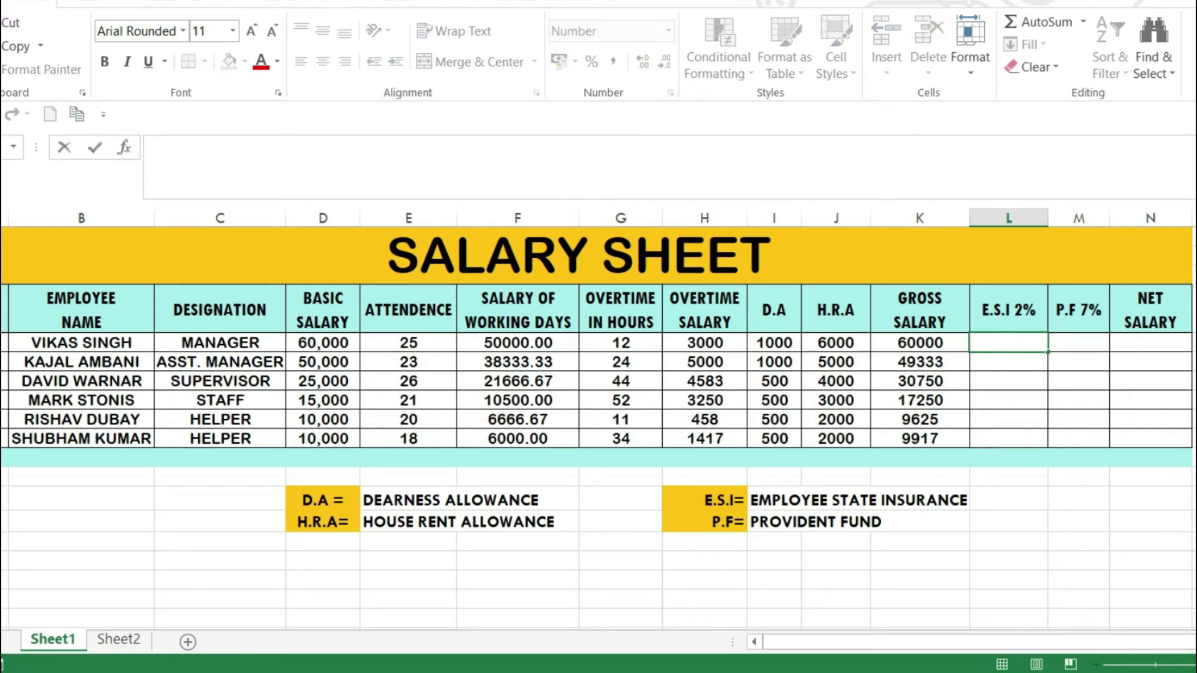
{"action": "type", "text": "="}
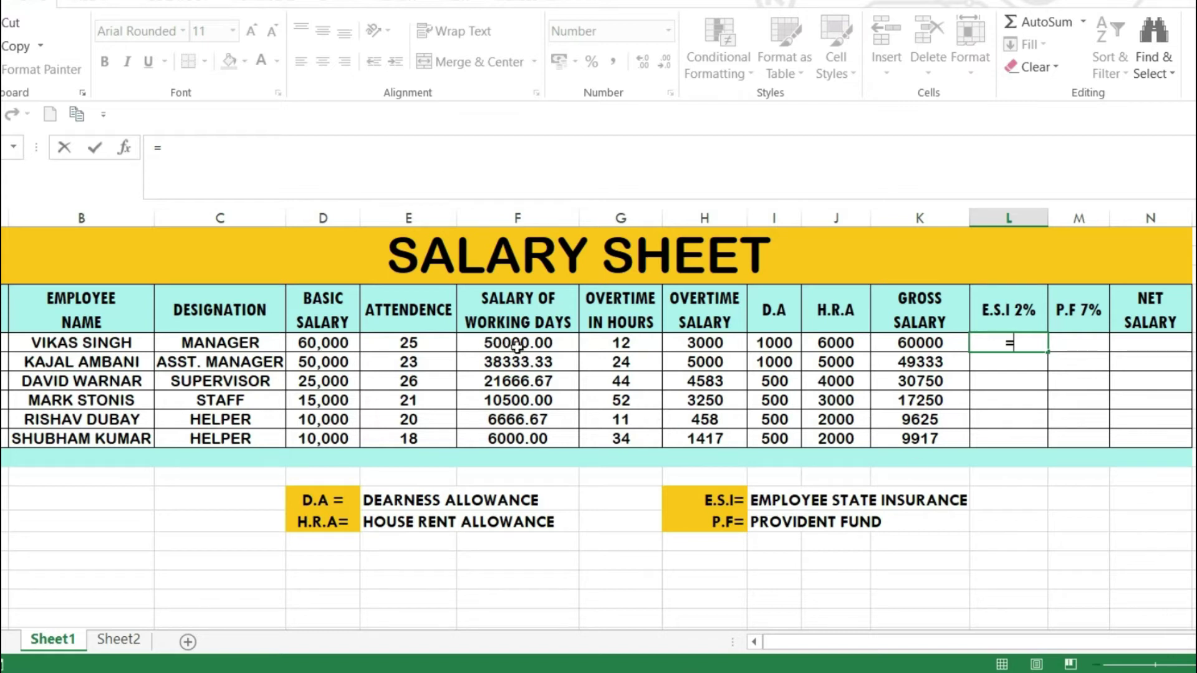
{"action": "left_click", "coordinate": [490, 347]}
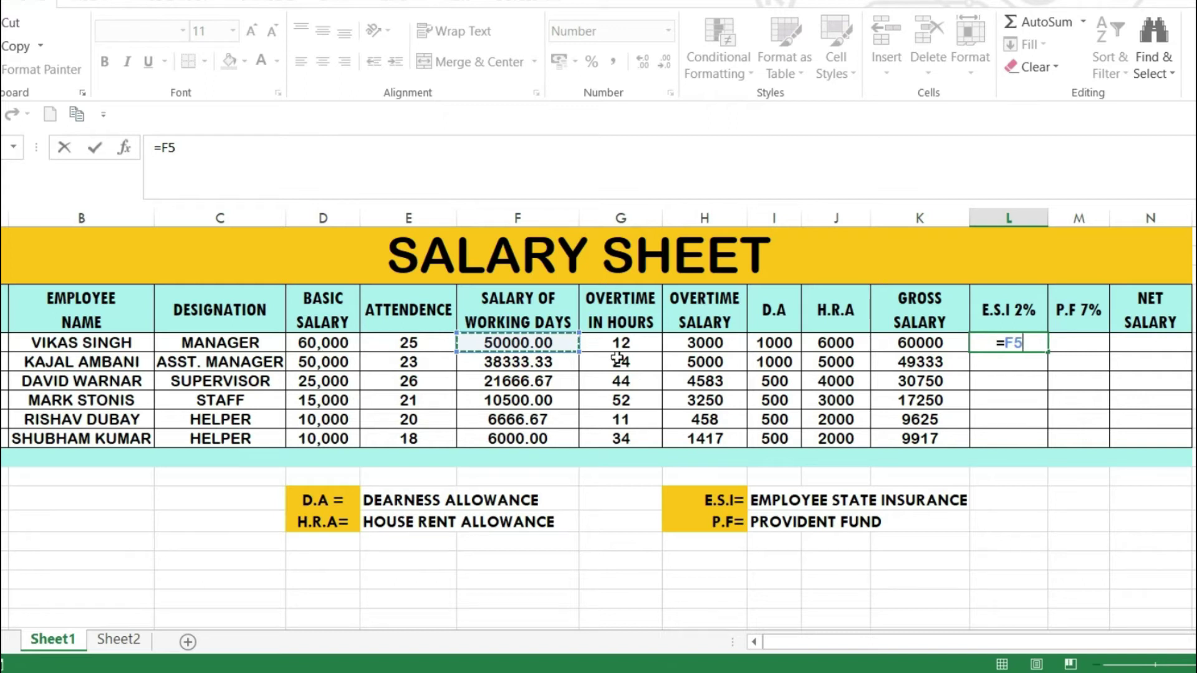
{"action": "type", "text": "*2%"}
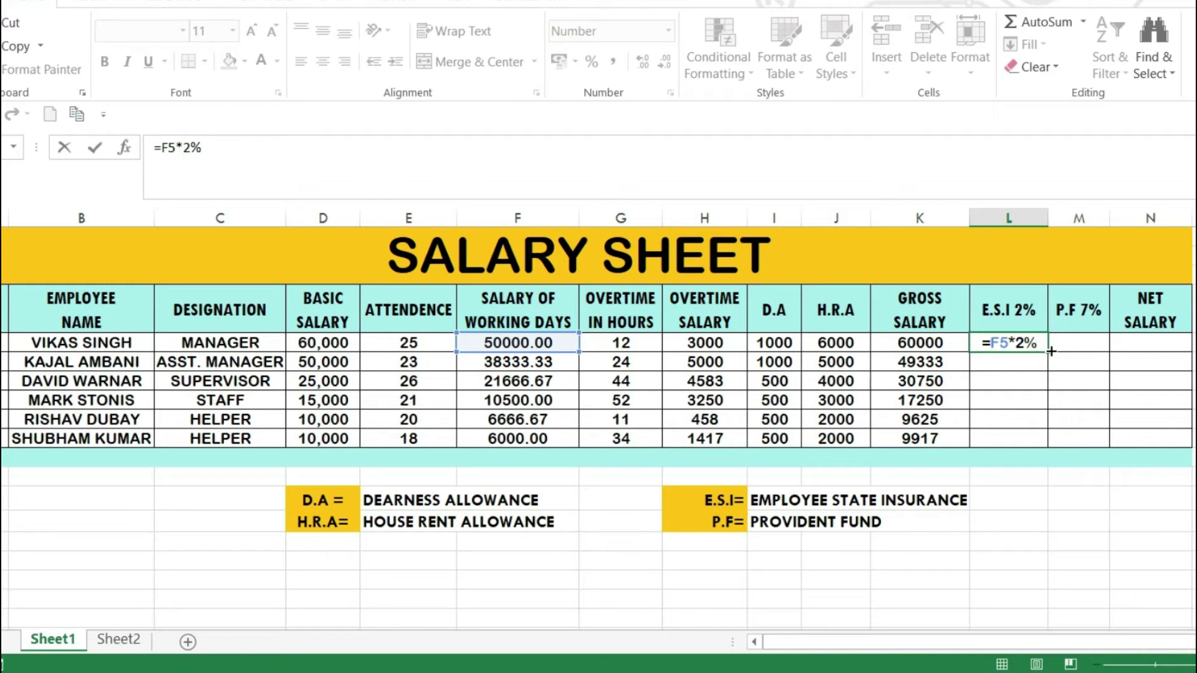
{"action": "key", "text": "Return"}
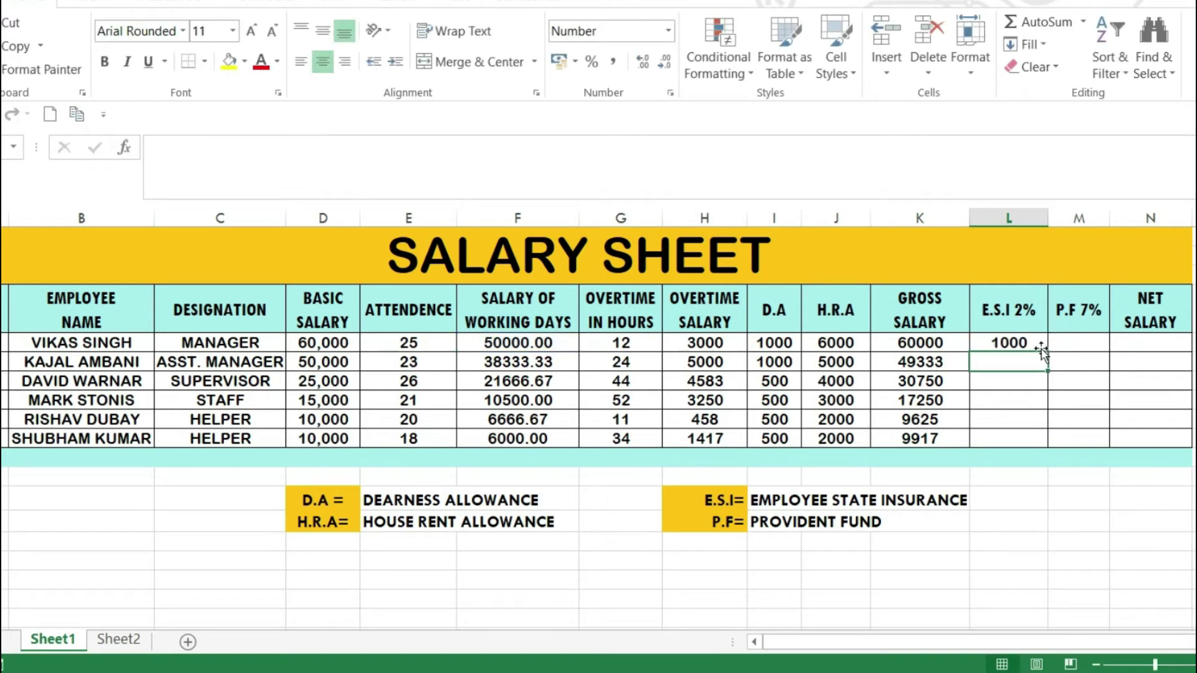
{"action": "left_click", "coordinate": [1035, 343]}
{"action": "left_click_drag", "start_coordinate": [1051, 349], "coordinate": [1042, 436]}
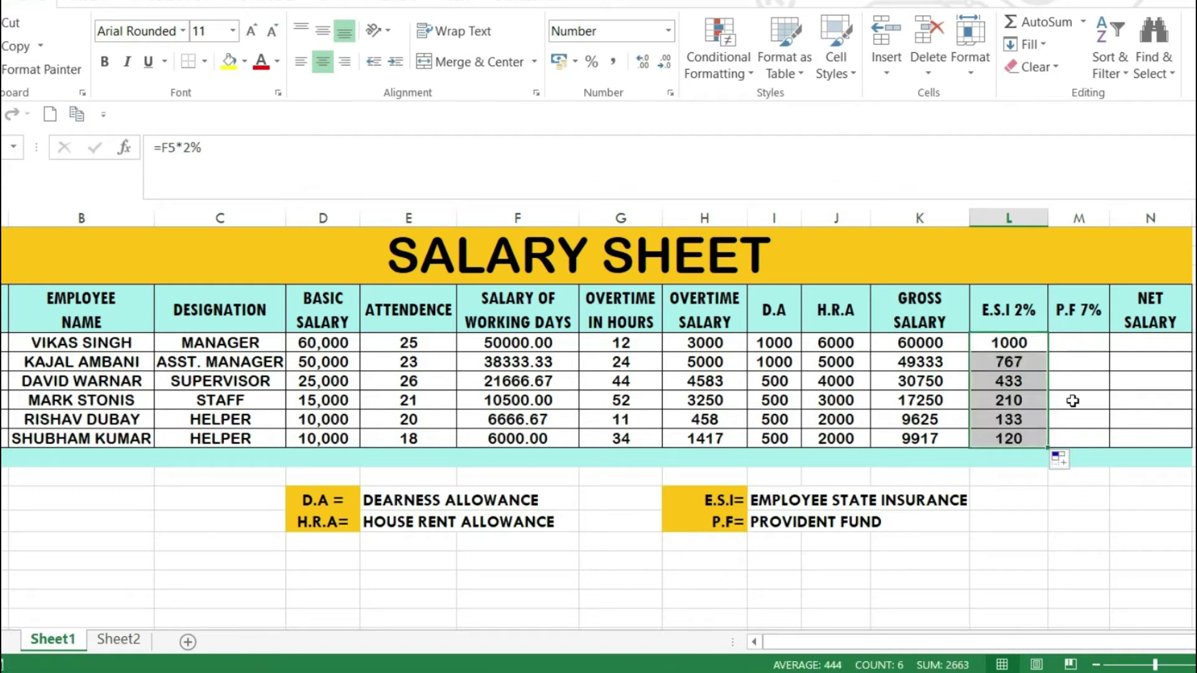
{"action": "left_click", "coordinate": [1085, 345]}
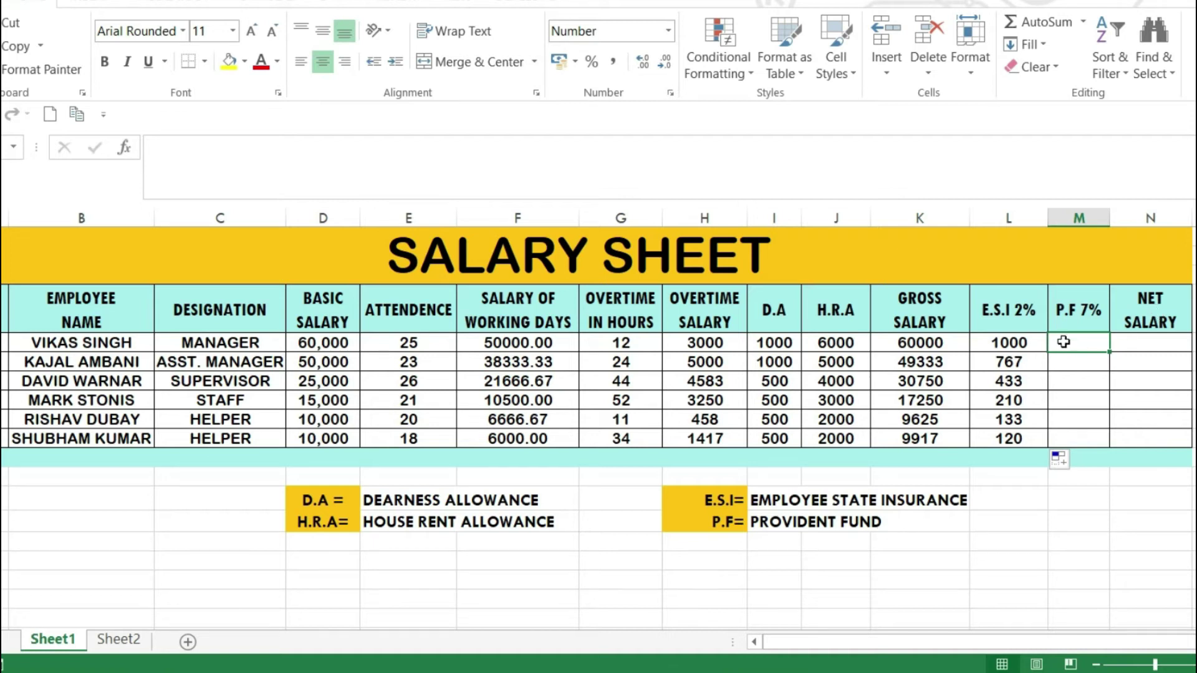
- Enter =F5*7% in M5 and fill it down to M10, giving 3500 to 420
{"action": "double_click", "coordinate": [1064, 341]}
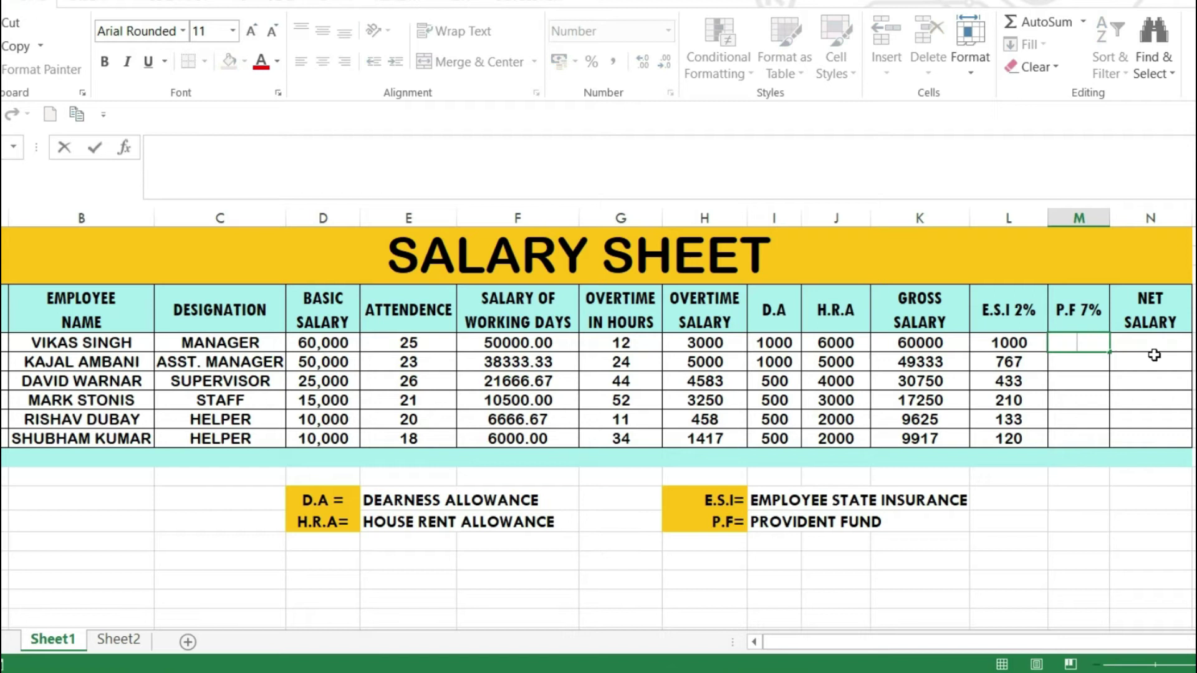
{"action": "type", "text": "="}
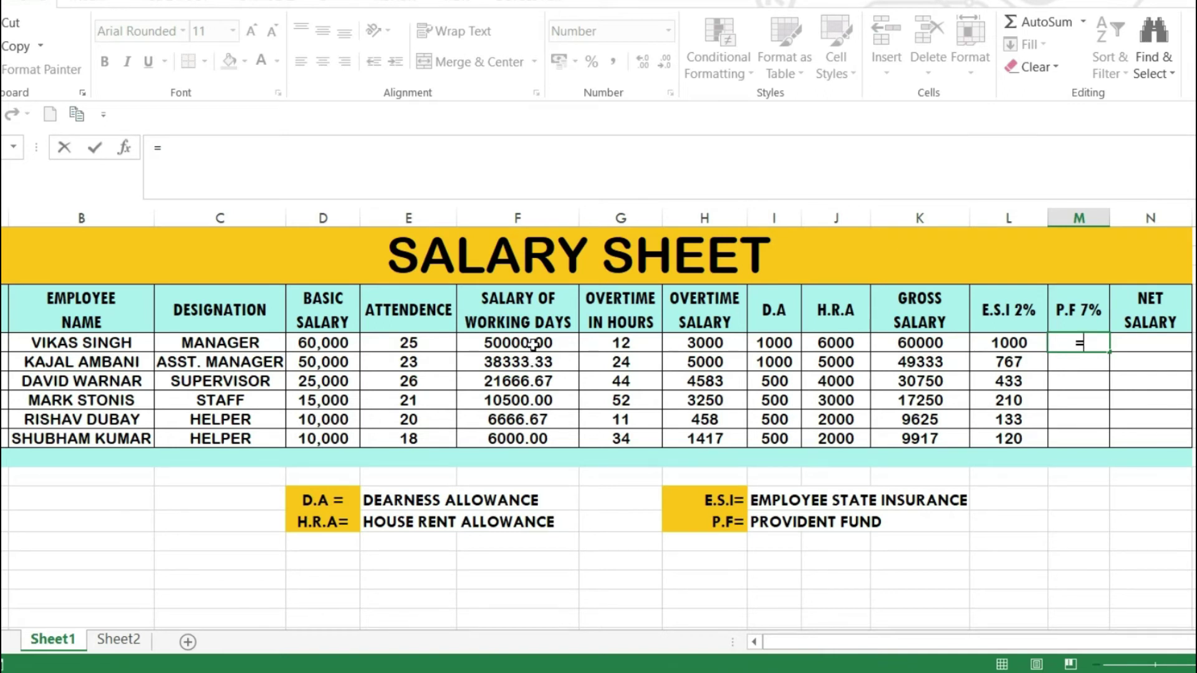
{"action": "left_click", "coordinate": [533, 343]}
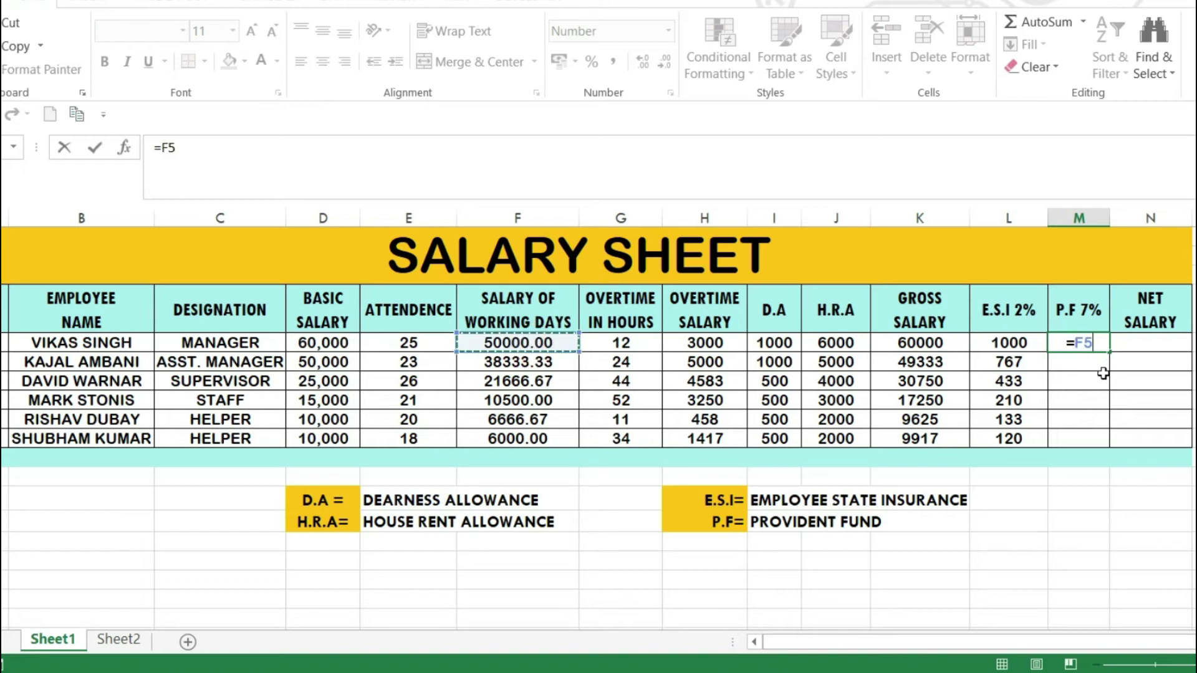
{"action": "type", "text": "*"}
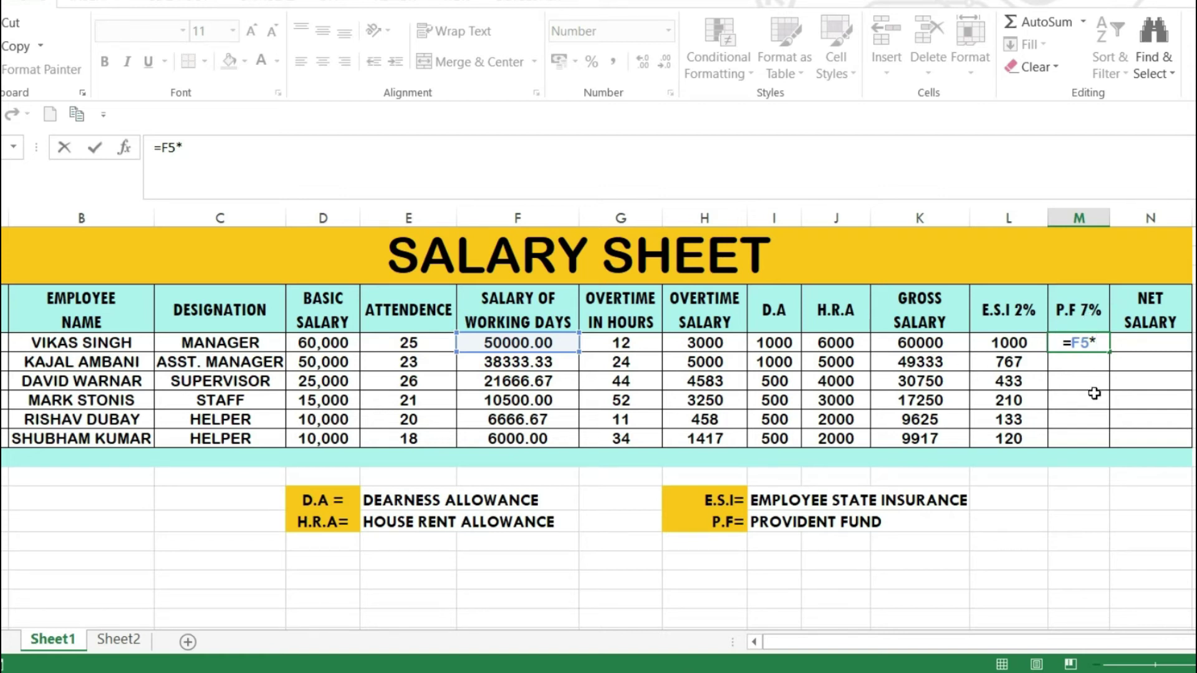
{"action": "type", "text": "7"}
{"action": "type", "text": "%"}
{"action": "key", "text": "Return"}
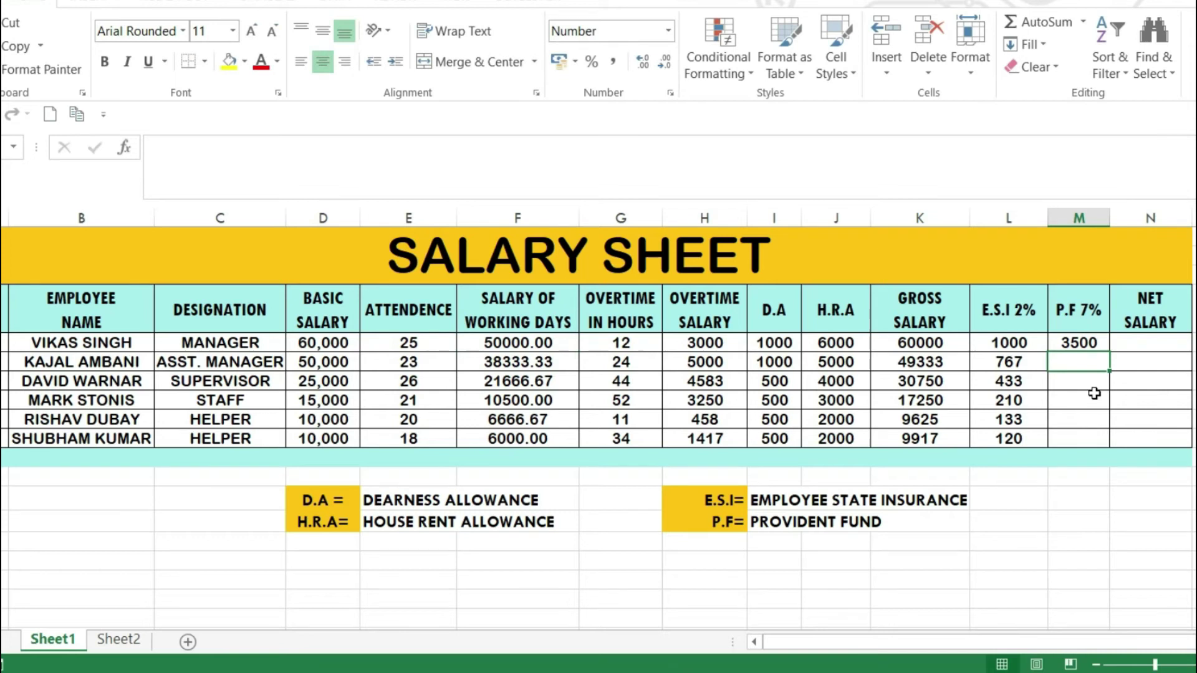
{"action": "left_click", "coordinate": [1100, 346]}
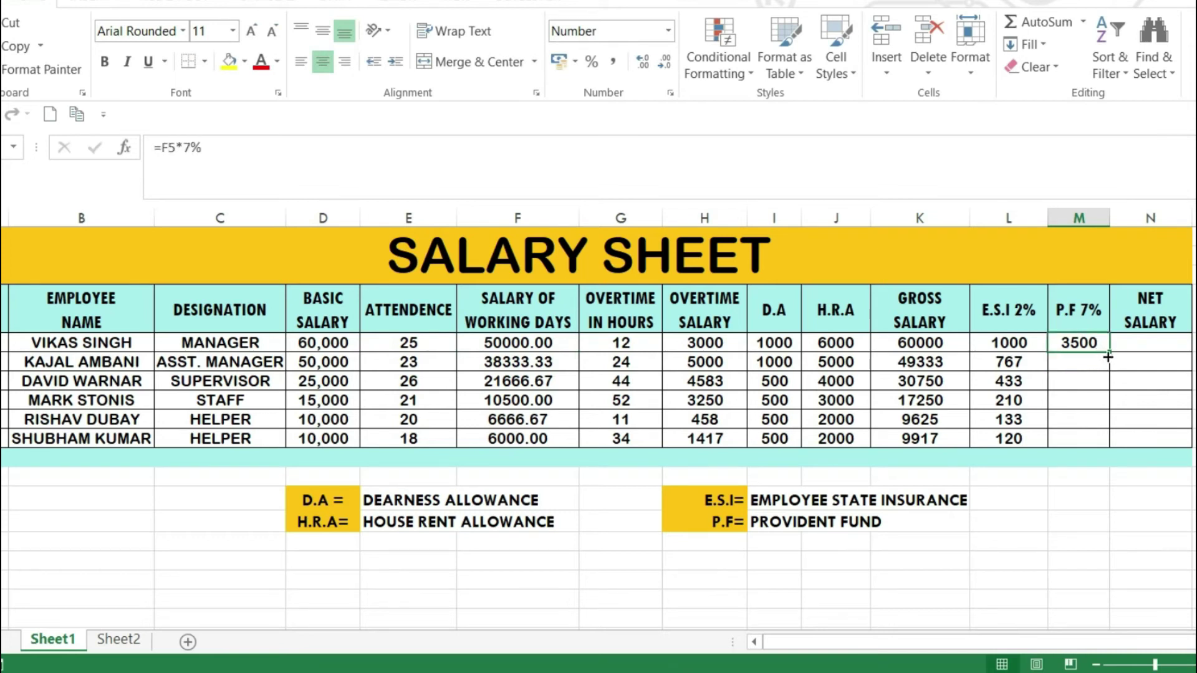
{"action": "left_click_drag", "start_coordinate": [1108, 357], "coordinate": [1114, 445]}
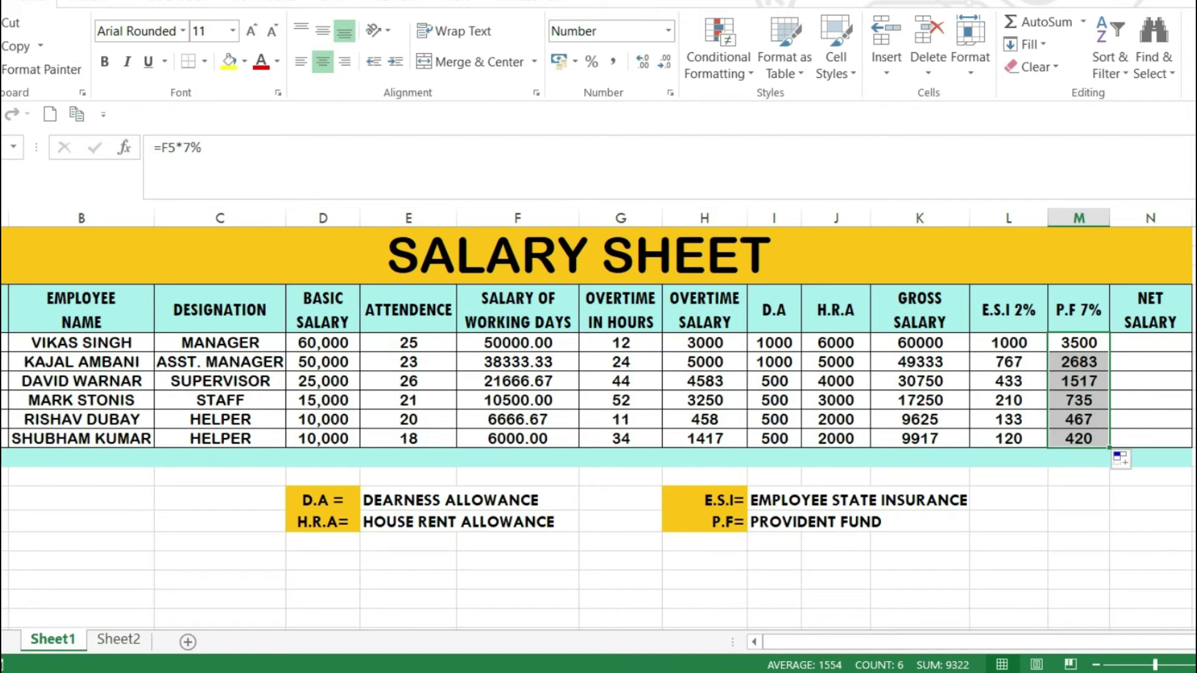
{"action": "left_click", "coordinate": [1166, 346]}
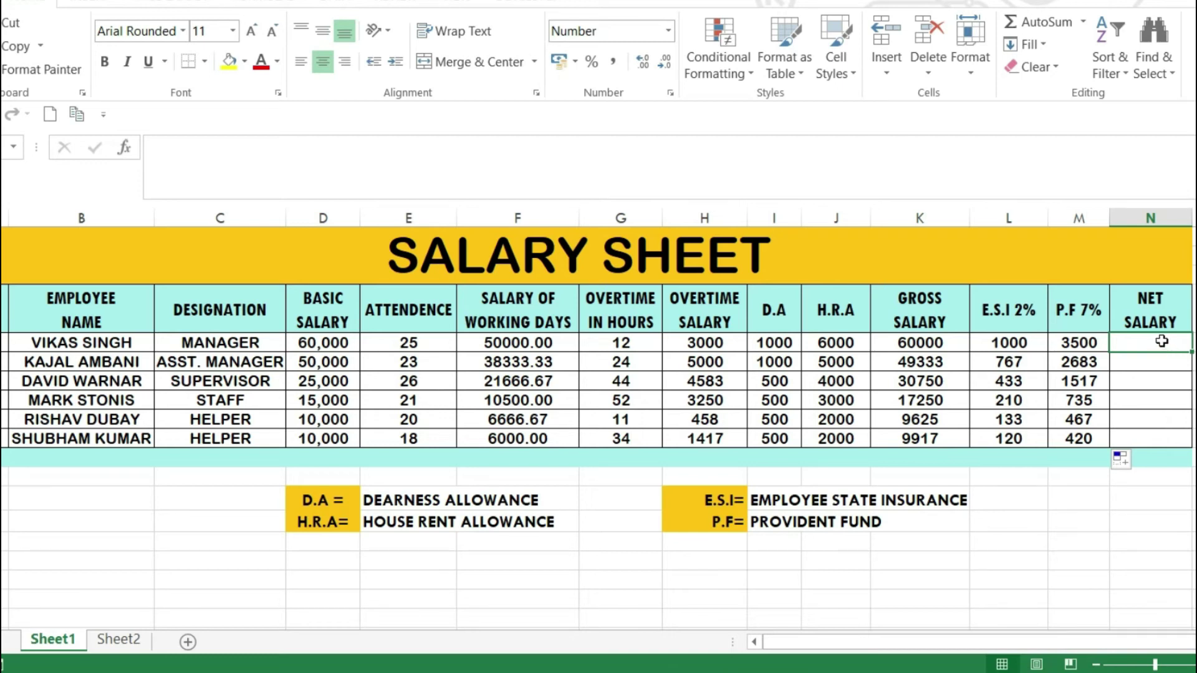
- Enter =K5-L5-M5 in N5 to compute the first net salary
{"action": "double_click", "coordinate": [1166, 346]}
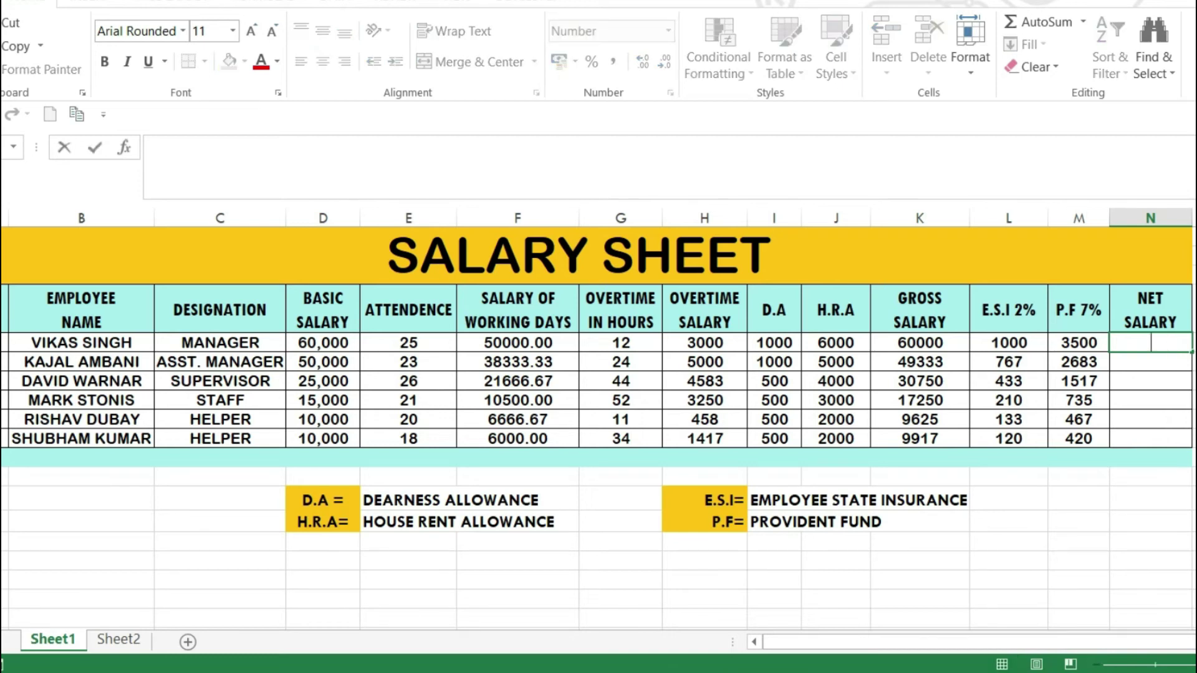
{"action": "type", "text": "="}
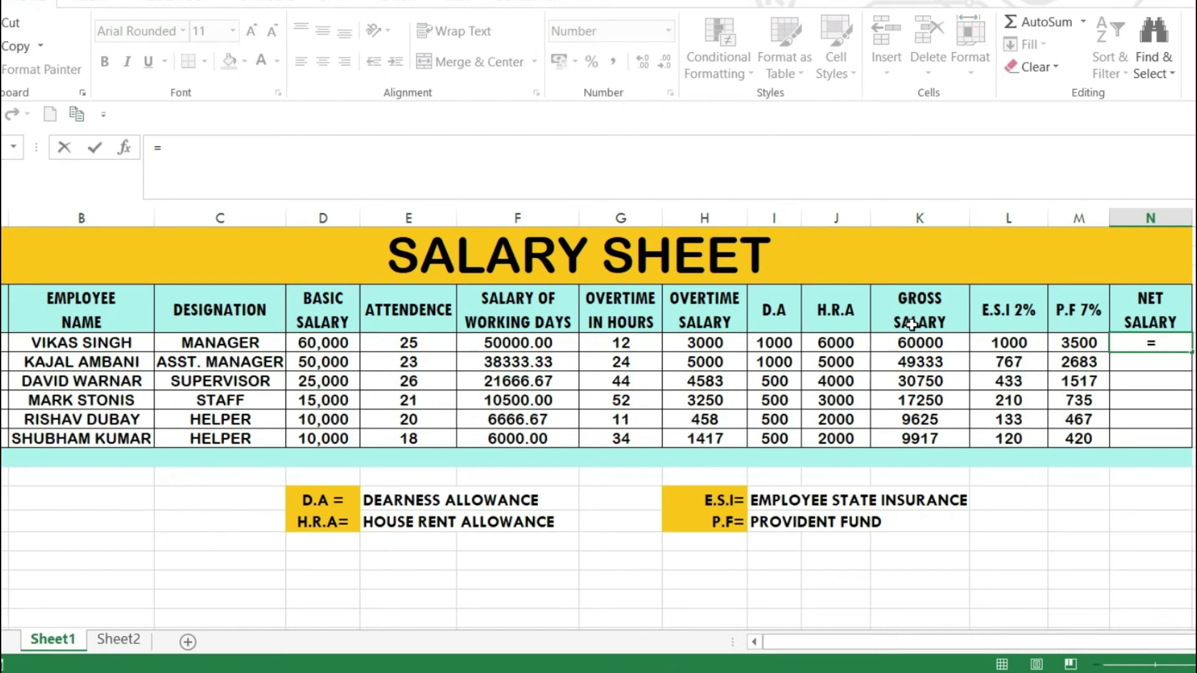
{"action": "left_click", "coordinate": [926, 351]}
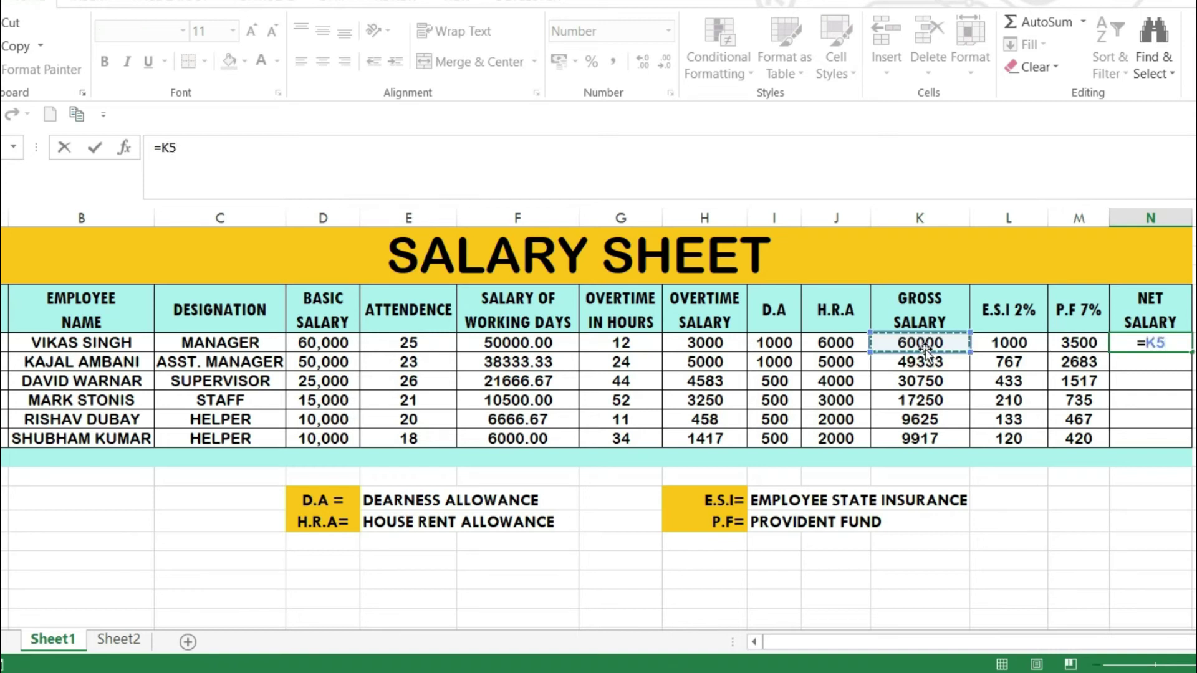
{"action": "type", "text": "-"}
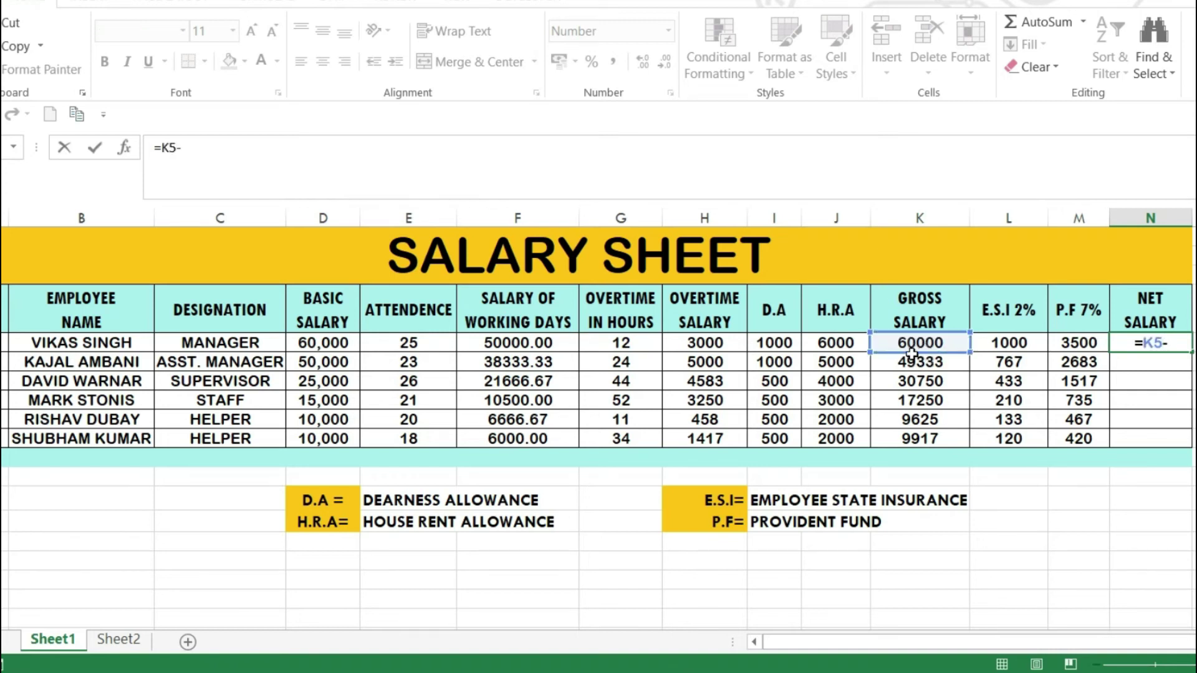
{"action": "left_click", "coordinate": [995, 348]}
{"action": "type", "text": "-"}
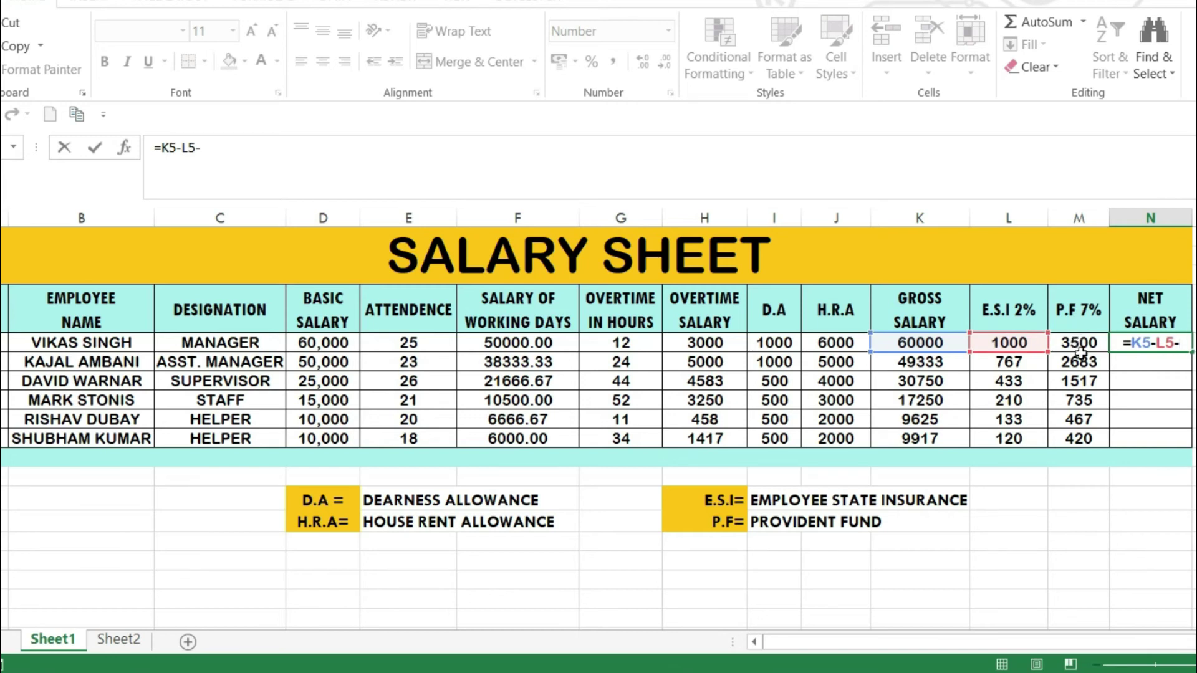
{"action": "left_click", "coordinate": [1081, 349]}
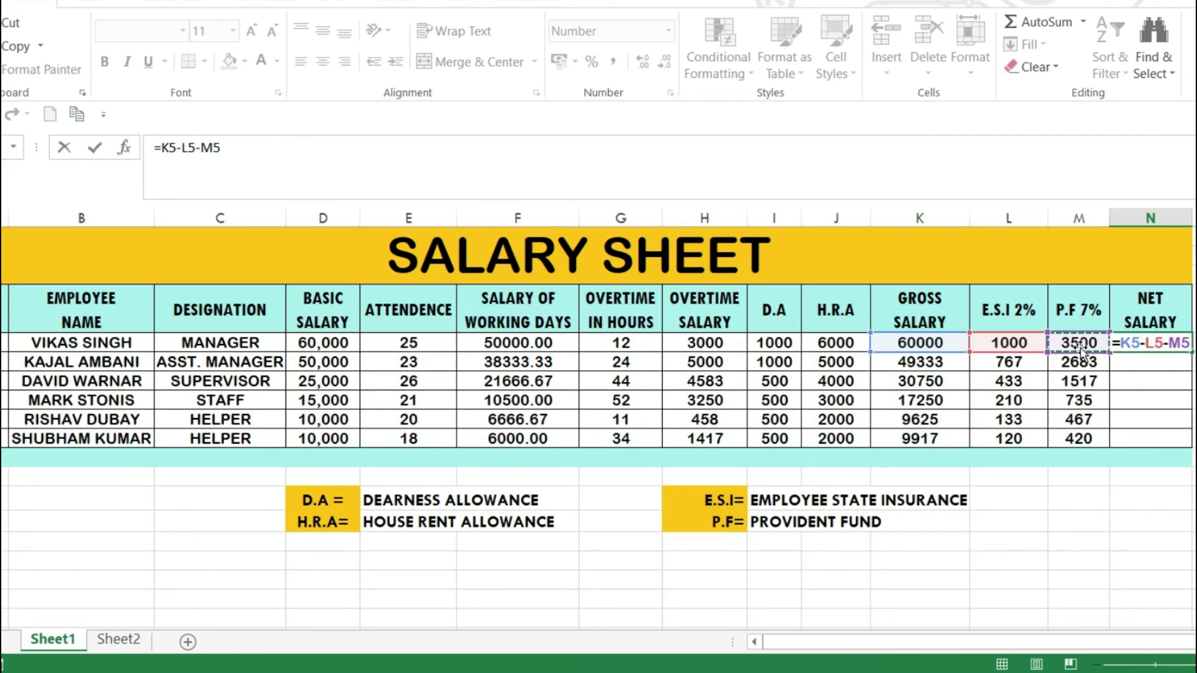
{"action": "key", "text": "Return"}
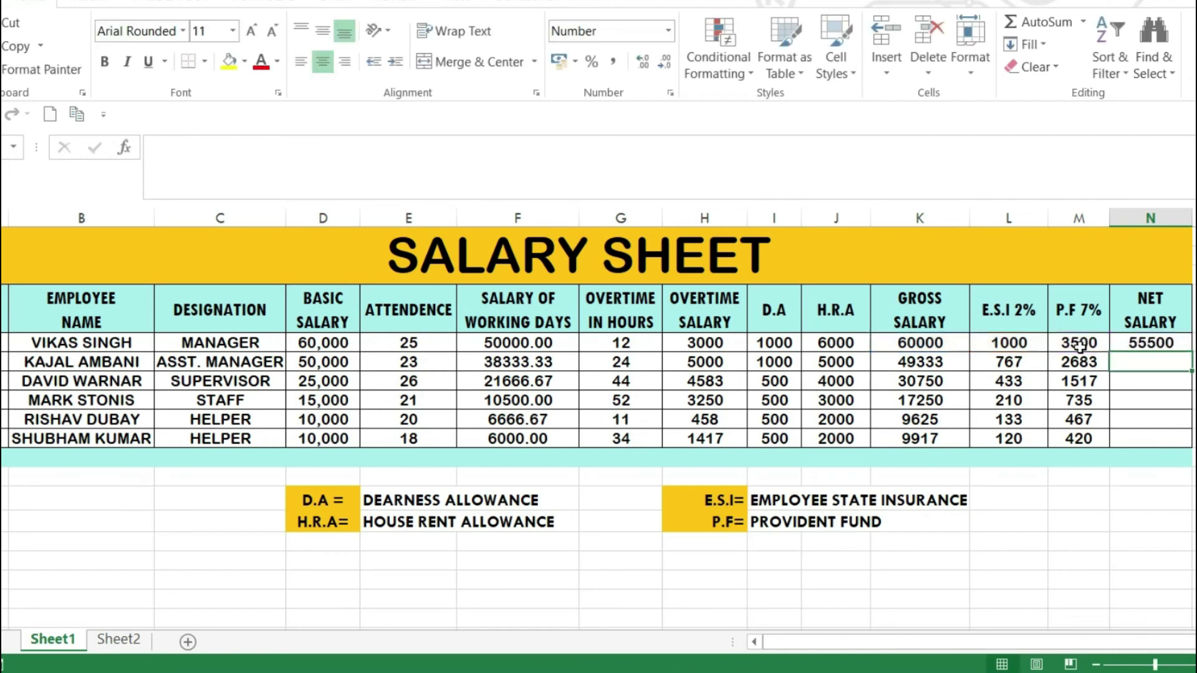
- Fill the net salary formula down to N10, giving 55500 down to 9377
{"action": "left_click", "coordinate": [1172, 346]}
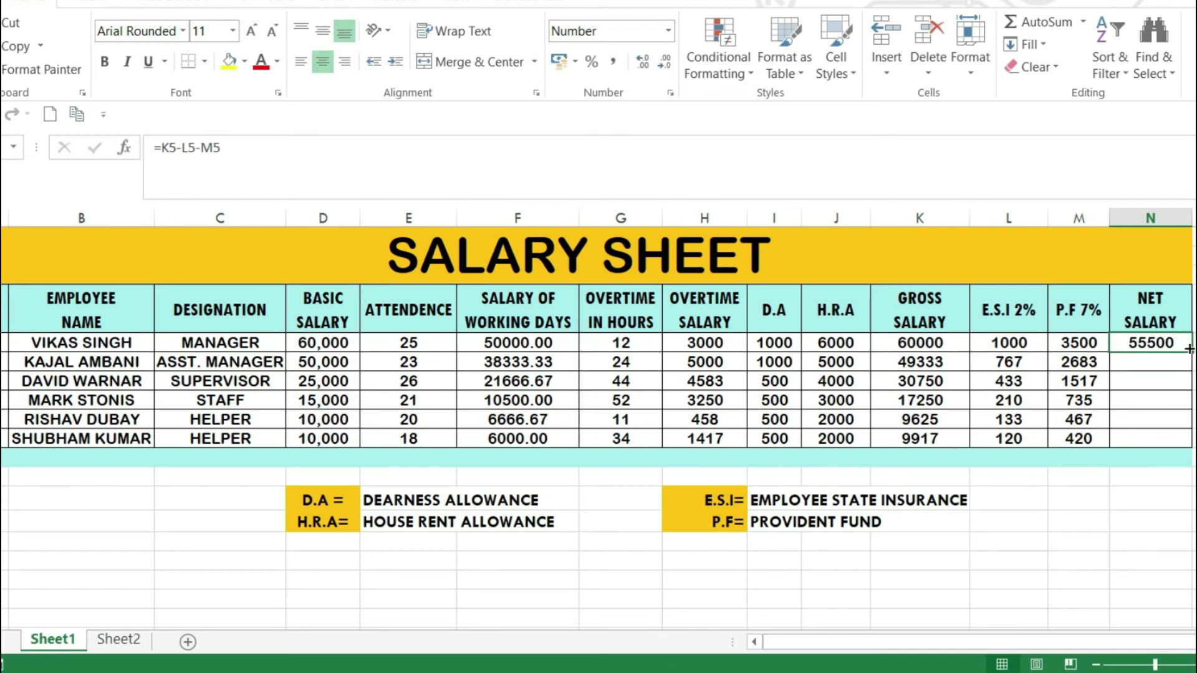
{"action": "left_click_drag", "start_coordinate": [1191, 352], "coordinate": [1192, 440]}
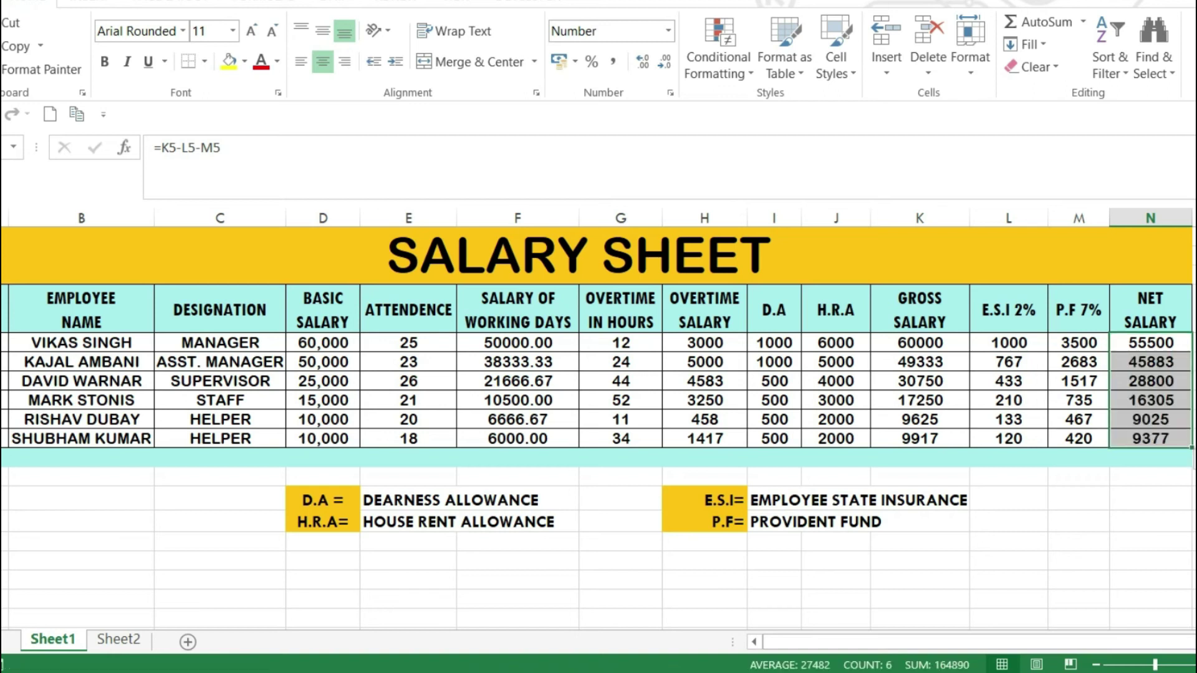
{"action": "key", "text": "Right"}
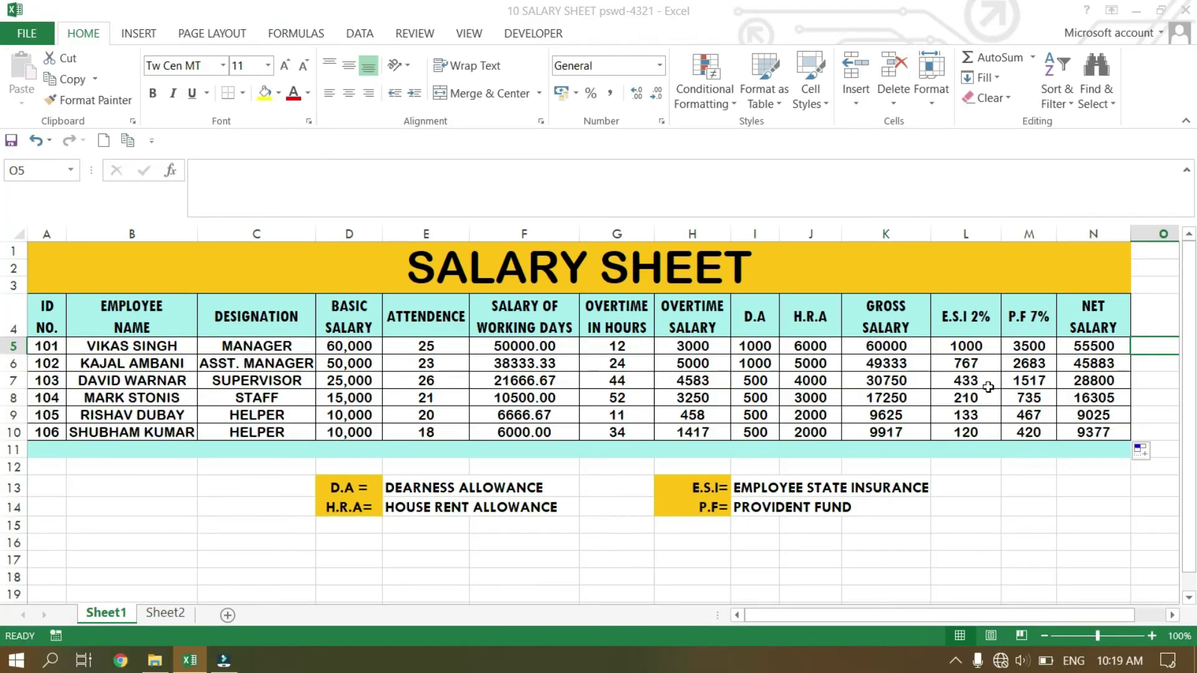
- Change the first employee's attendance in E5 from 25 to 20
{"action": "left_click", "coordinate": [986, 383]}
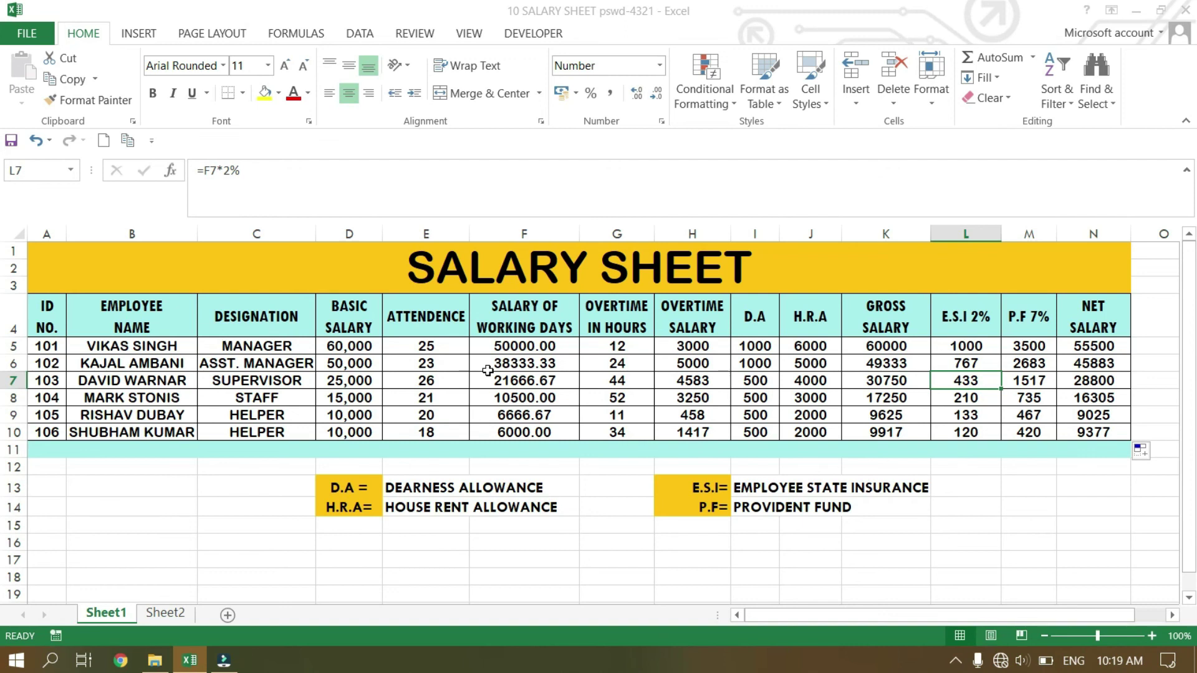
{"action": "double_click", "coordinate": [443, 347]}
{"action": "key", "text": "BackSpace"}
{"action": "type", "text": "0"}
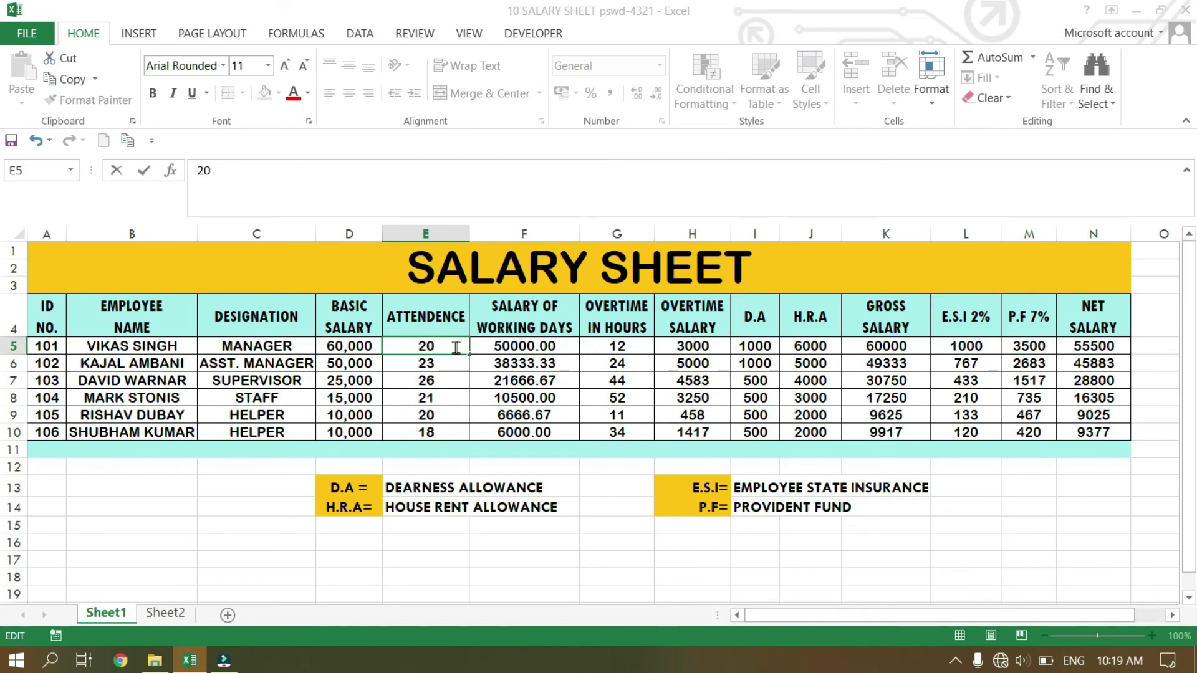
{"action": "key", "text": "Return"}
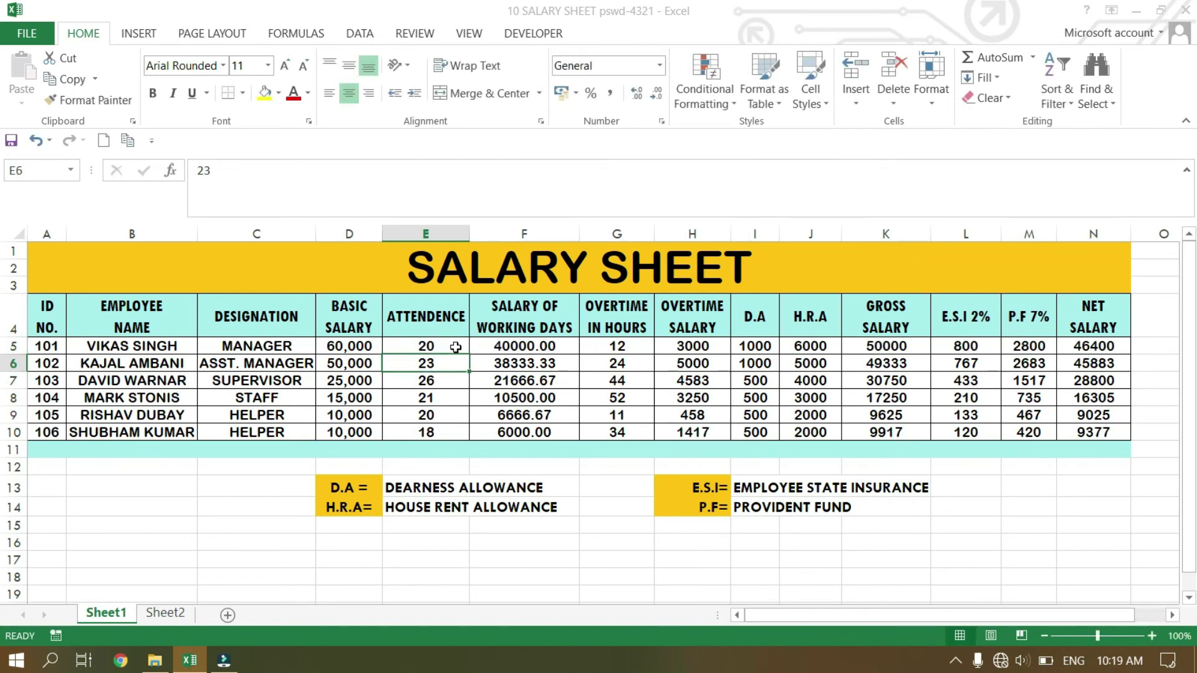